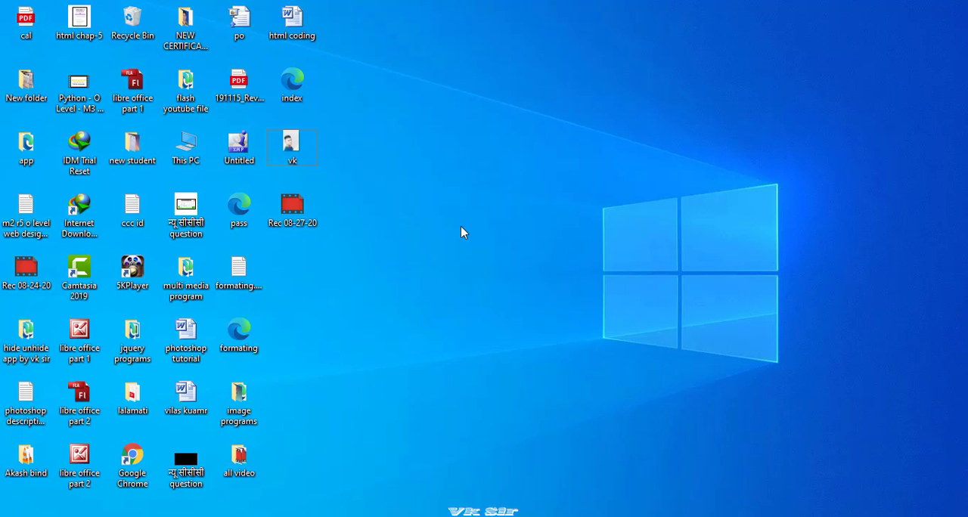
# Launch Photoshop from the Windows Run dialog using the program name photoshop.
pyautogui.press('super+r')
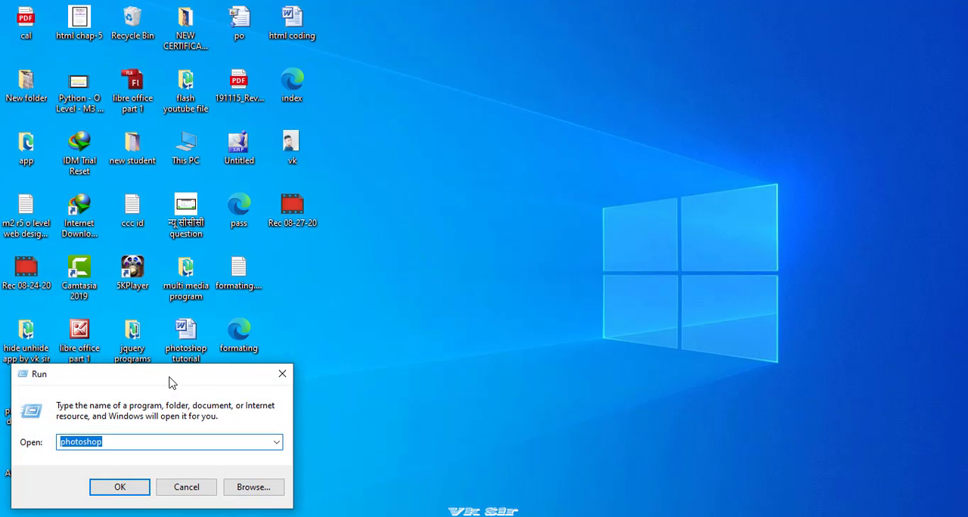
pyautogui.moveTo(173, 384); pyautogui.dragTo(493, 176)
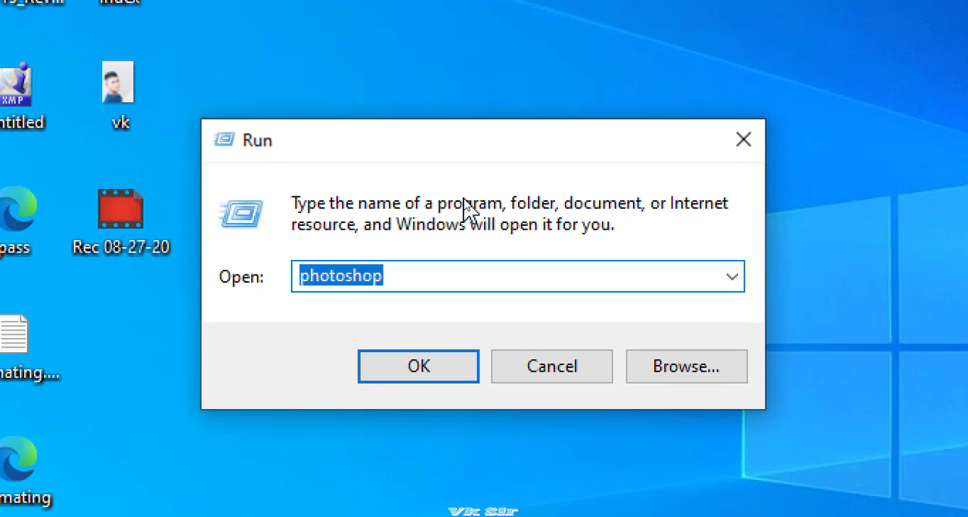
pyautogui.click(426, 236)
pyautogui.doubleClick(387, 276)
pyautogui.click(403, 368)
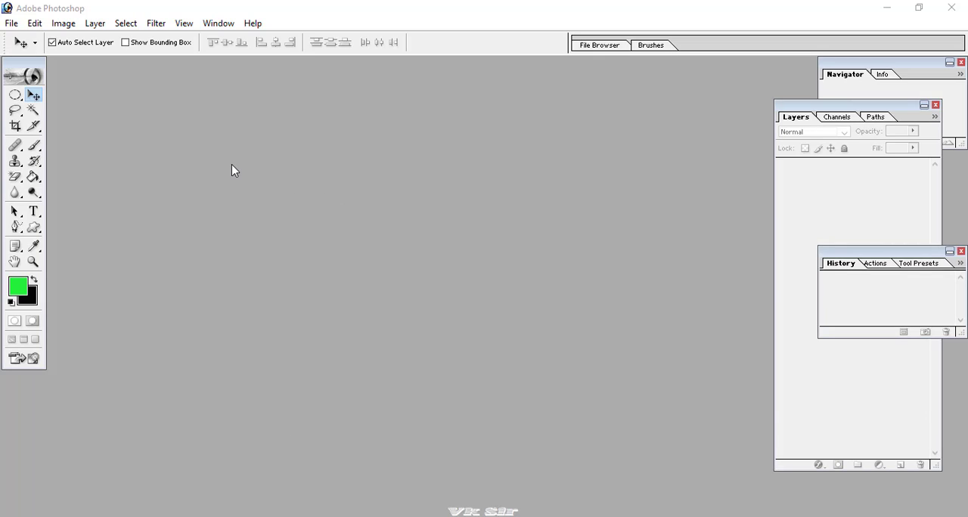
pyautogui.click(34, 25)
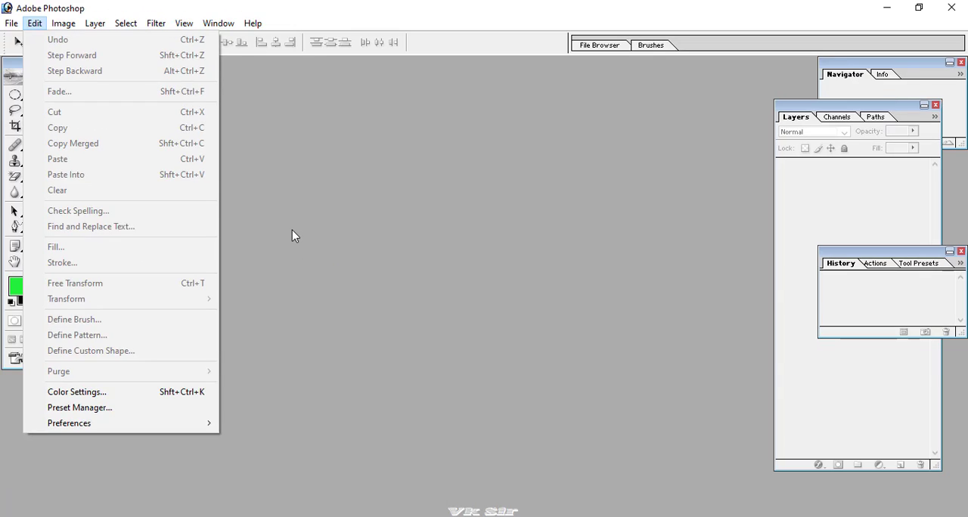
pyautogui.click(584, 380)
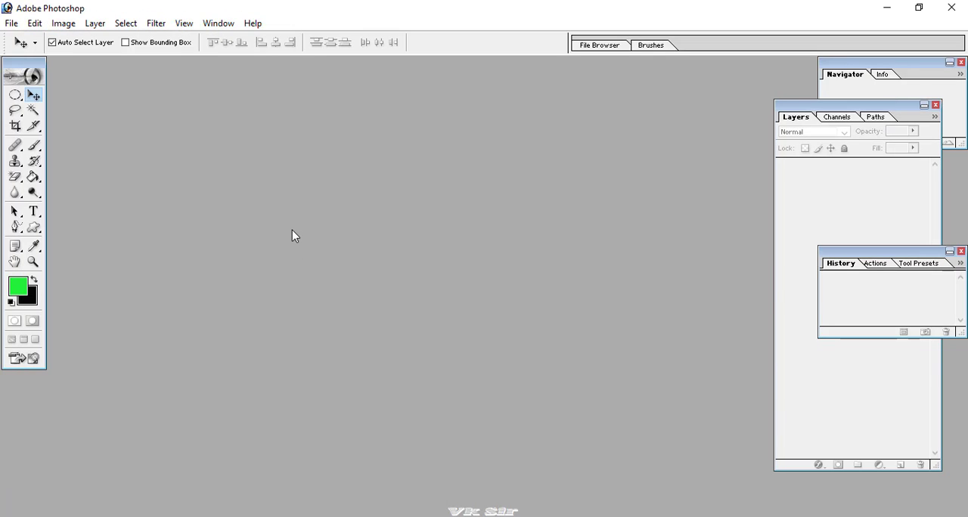
# Create a new 1024 x 768 pixel RGB document at 72 pixels/inch with white contents, and shift its window slightly.
pyautogui.click(12, 23)
pyautogui.click(13, 41)
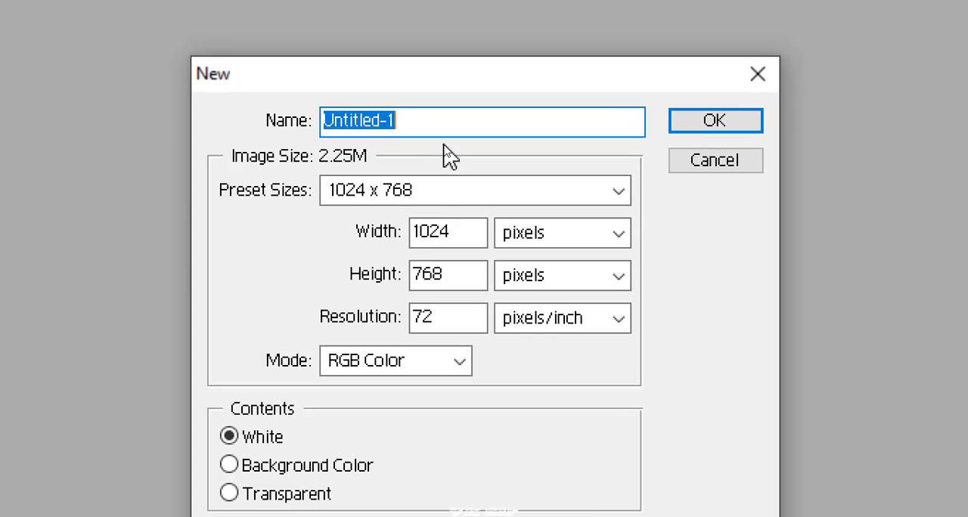
pyautogui.click(744, 121)
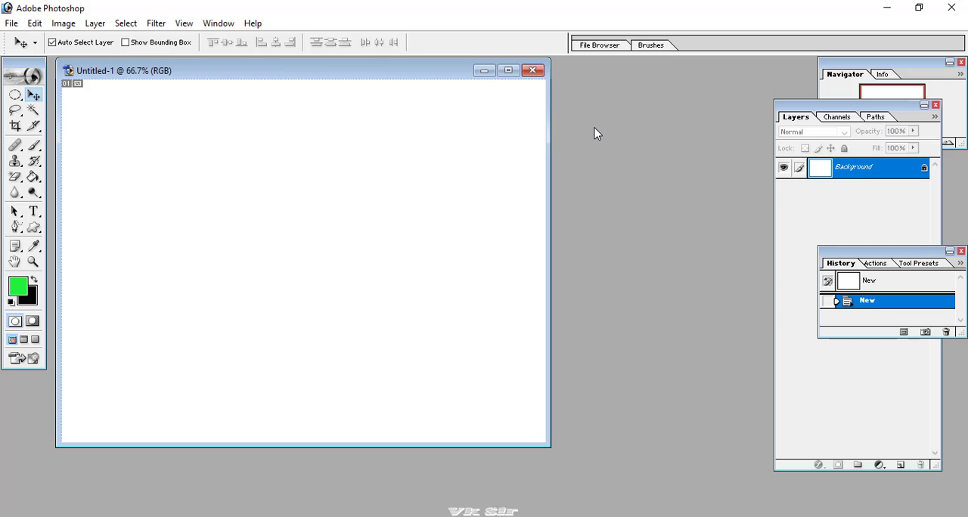
pyautogui.moveTo(193, 77); pyautogui.dragTo(211, 83)
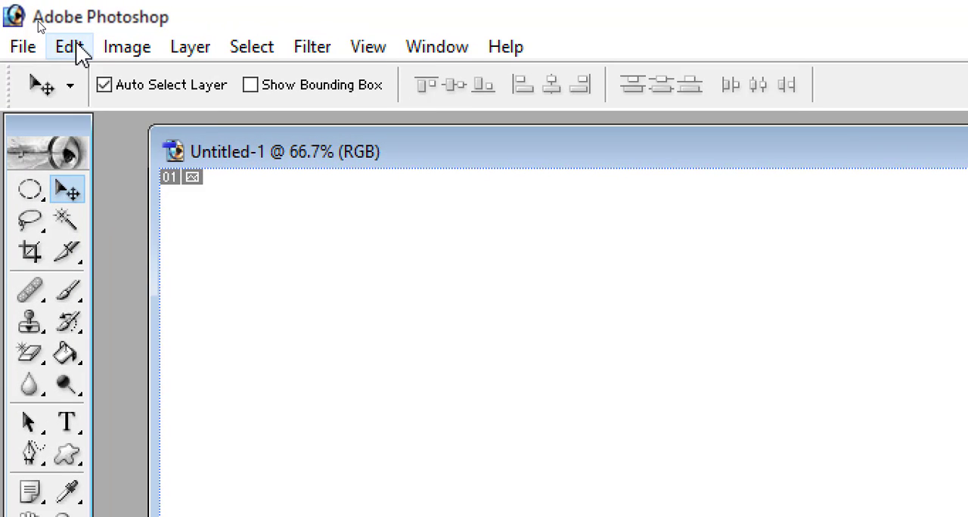
# Fill the blank canvas with the green foreground color in Normal mode at 100% opacity.
pyautogui.click(34, 23)
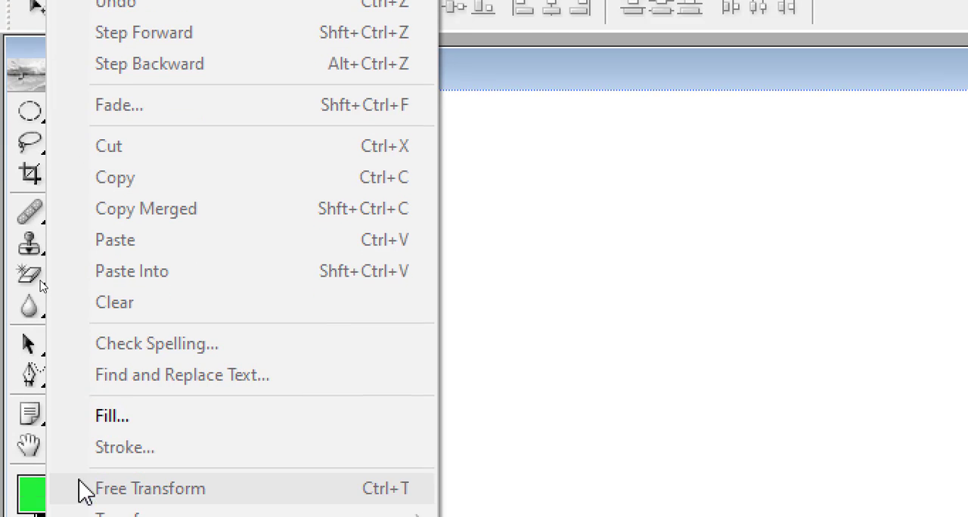
pyautogui.click(114, 418)
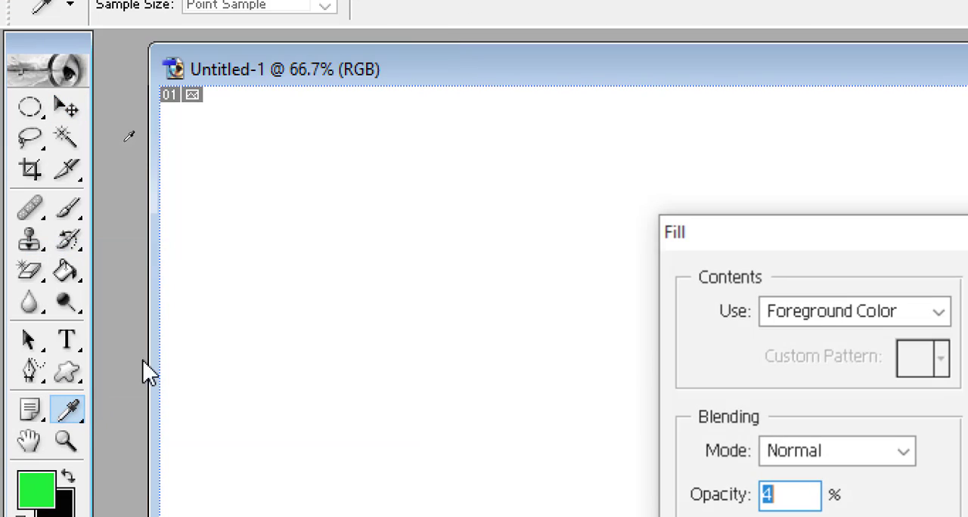
pyautogui.moveTo(730, 240); pyautogui.dragTo(411, 134)
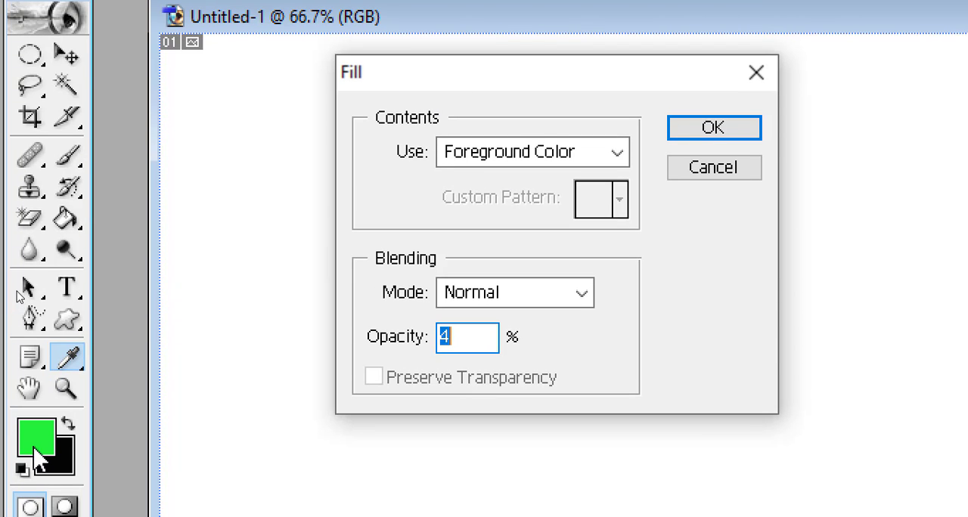
pyautogui.click(533, 158)
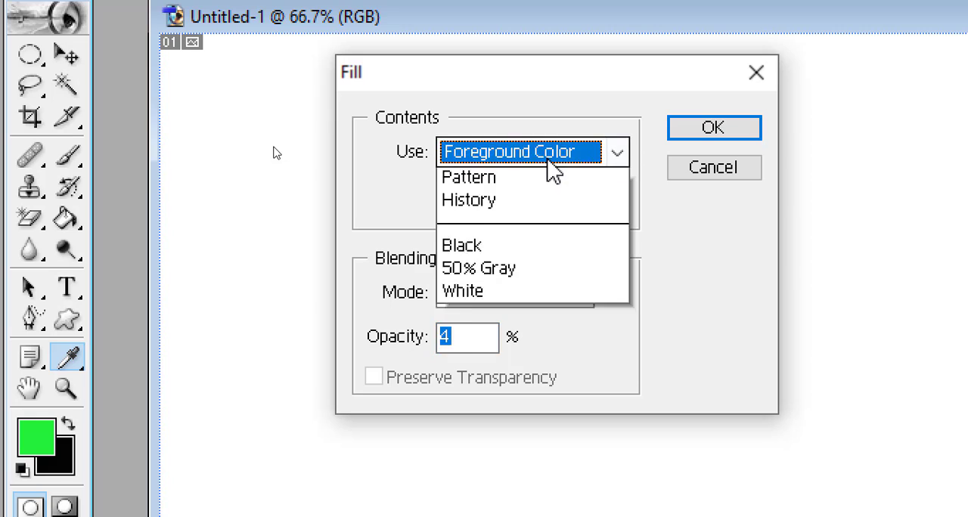
pyautogui.click(521, 181)
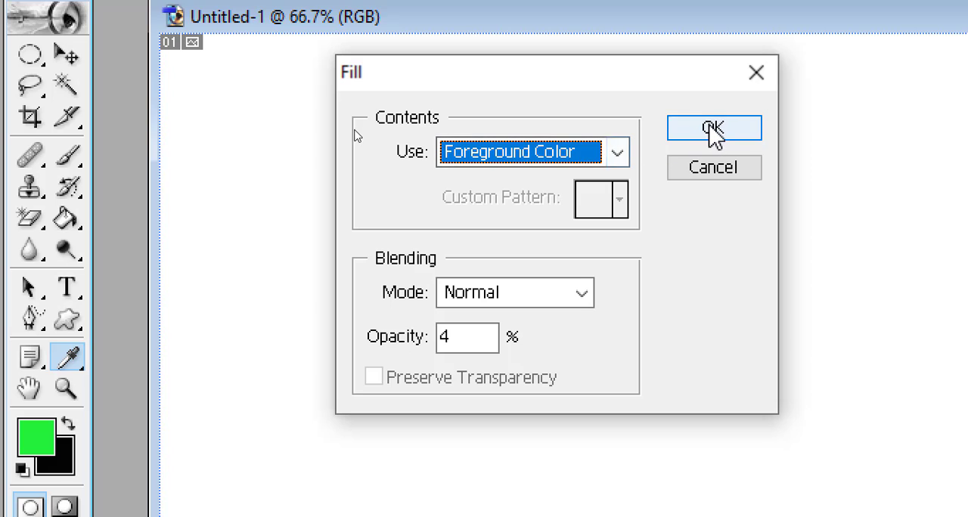
pyautogui.click(469, 340)
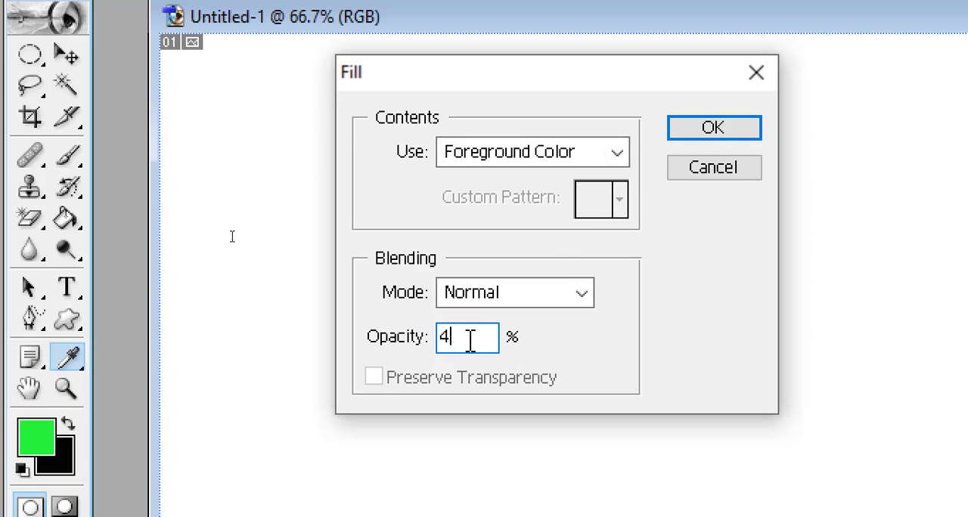
pyautogui.moveTo(470, 340); pyautogui.dragTo(440, 341)
pyautogui.write('100')
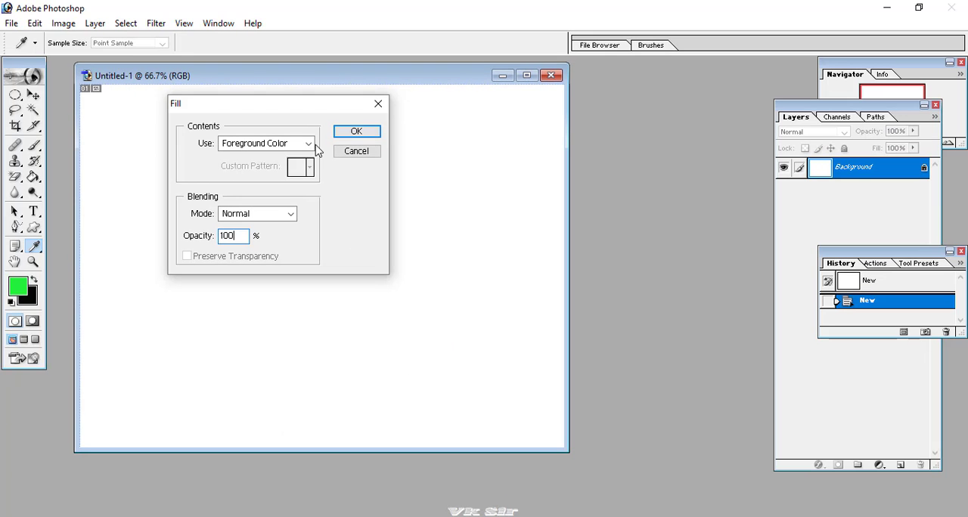
pyautogui.click(347, 135)
pyautogui.press('v')
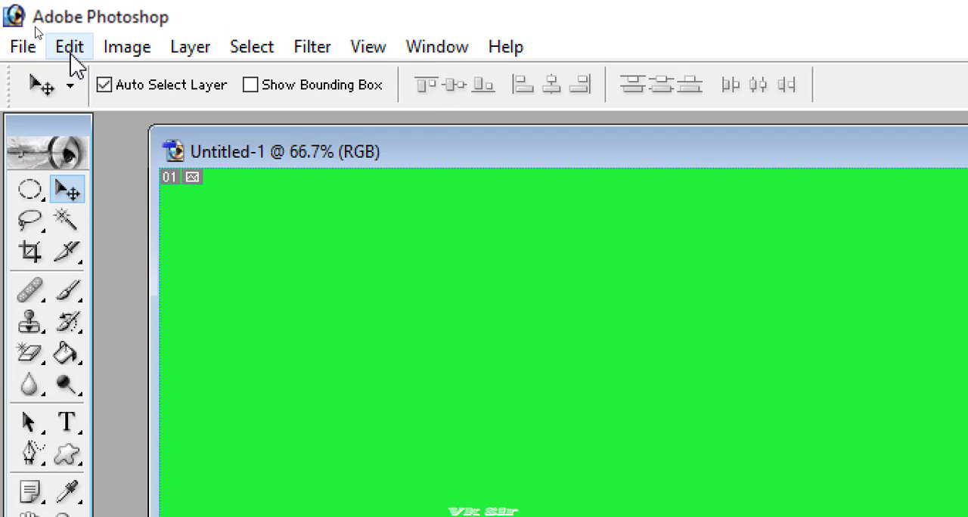
# Fill the canvas with the black background color in Normal mode at 100% opacity.
pyautogui.click(35, 29)
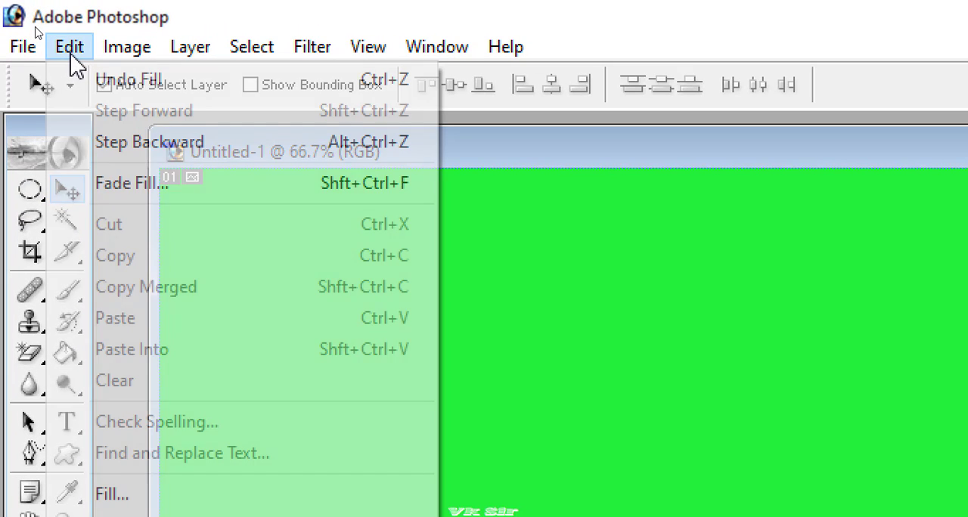
pyautogui.click(130, 494)
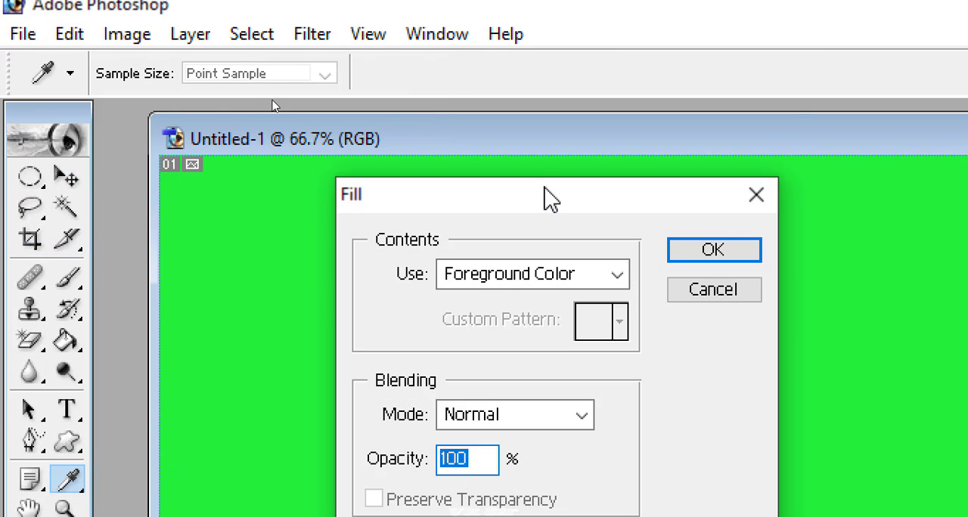
pyautogui.moveTo(550, 198); pyautogui.dragTo(471, 113)
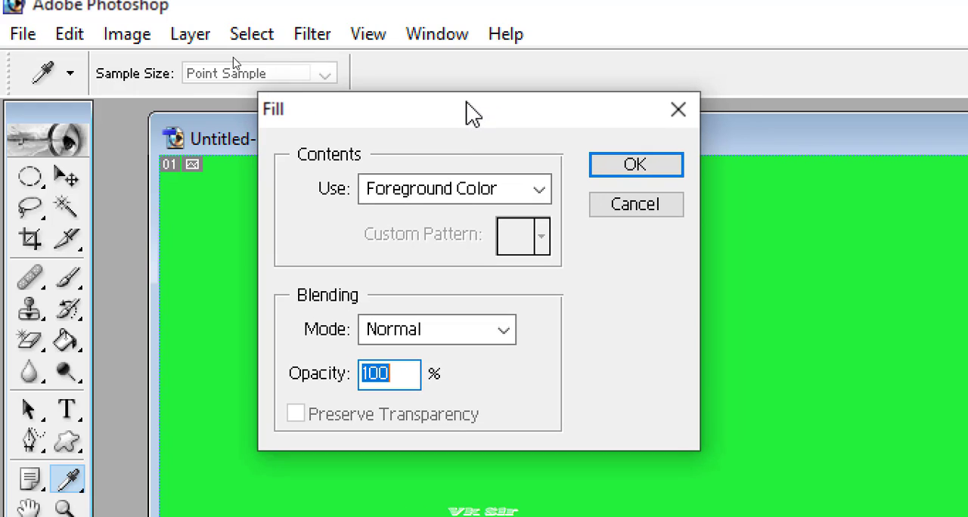
pyautogui.click(520, 193)
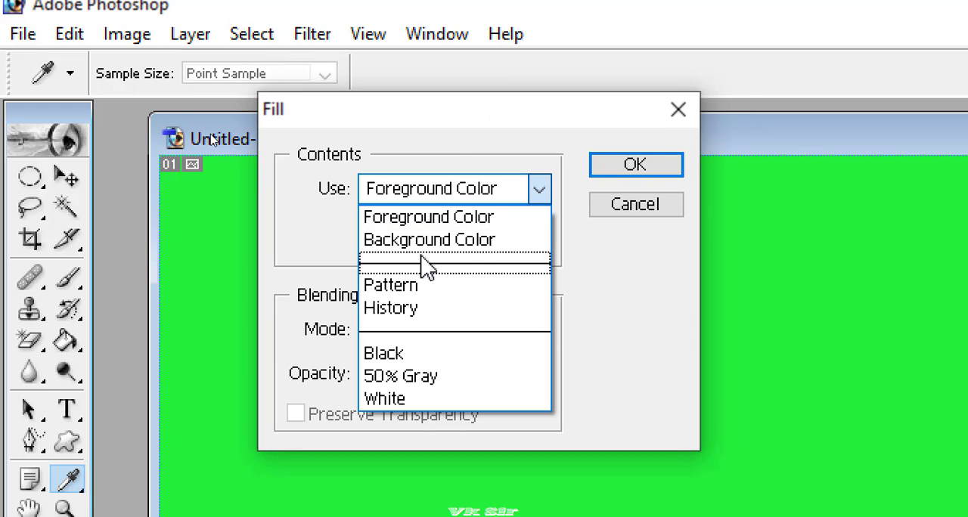
pyautogui.click(434, 241)
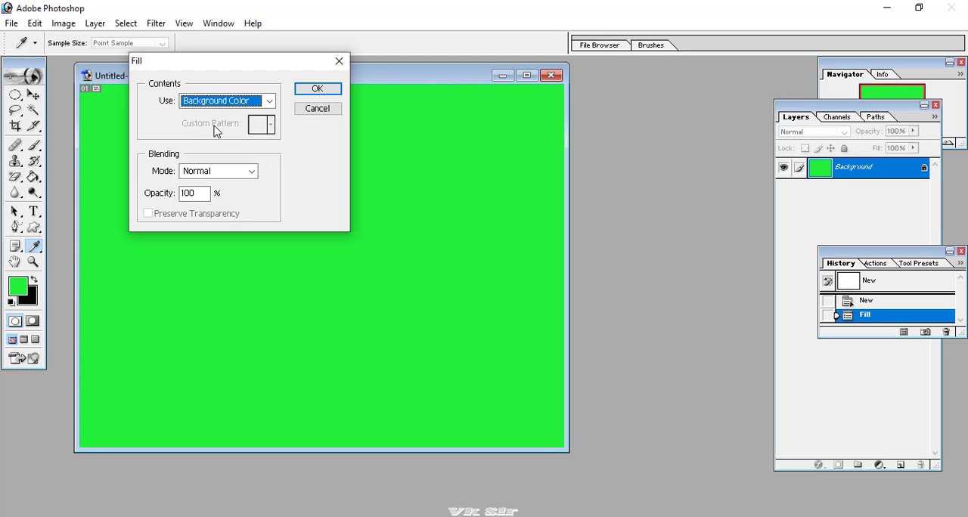
pyautogui.click(311, 91)
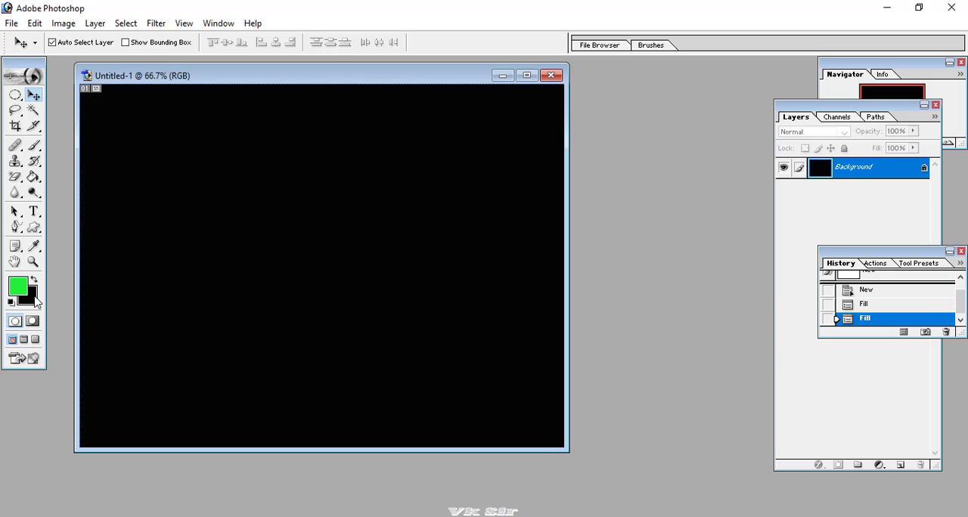
# Change the background color to a bright pinkish red with a hue of about 340°.
pyautogui.click(35, 299)
pyautogui.click(311, 151)
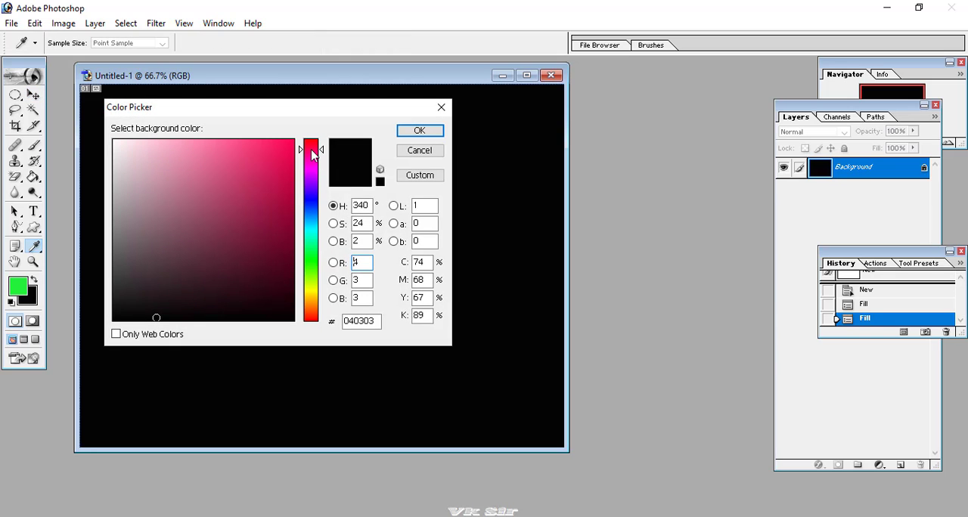
pyautogui.click(275, 152)
pyautogui.click(416, 130)
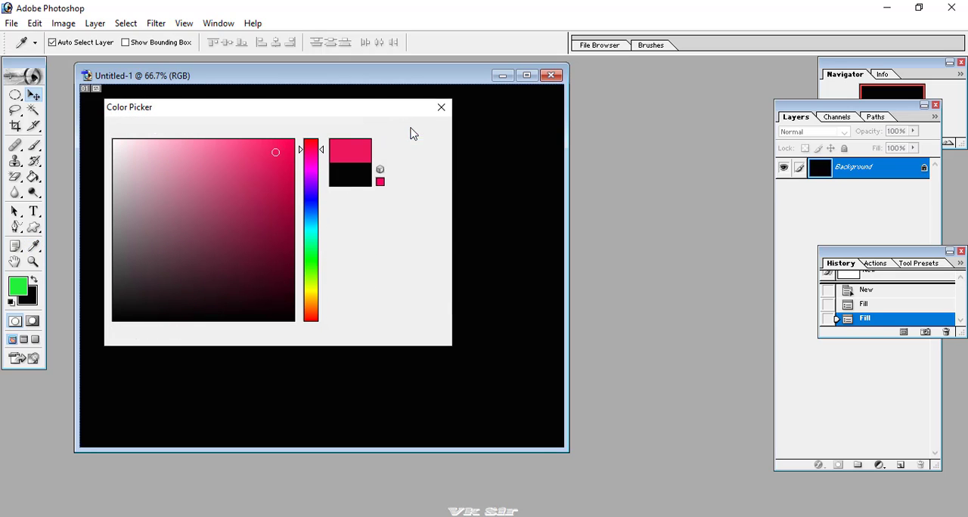
# Fill the canvas with the new pinkish-red background color in Normal mode at 100% opacity.
pyautogui.click(35, 25)
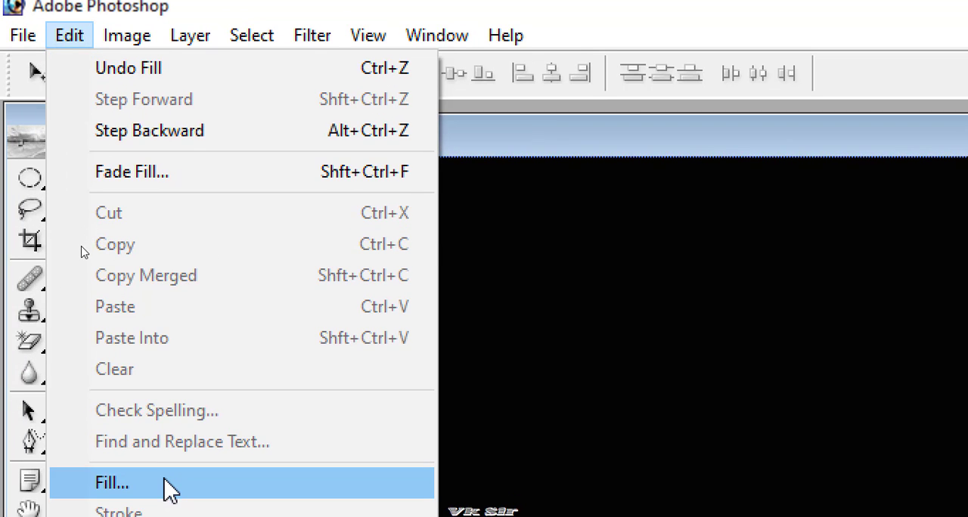
pyautogui.click(75, 247)
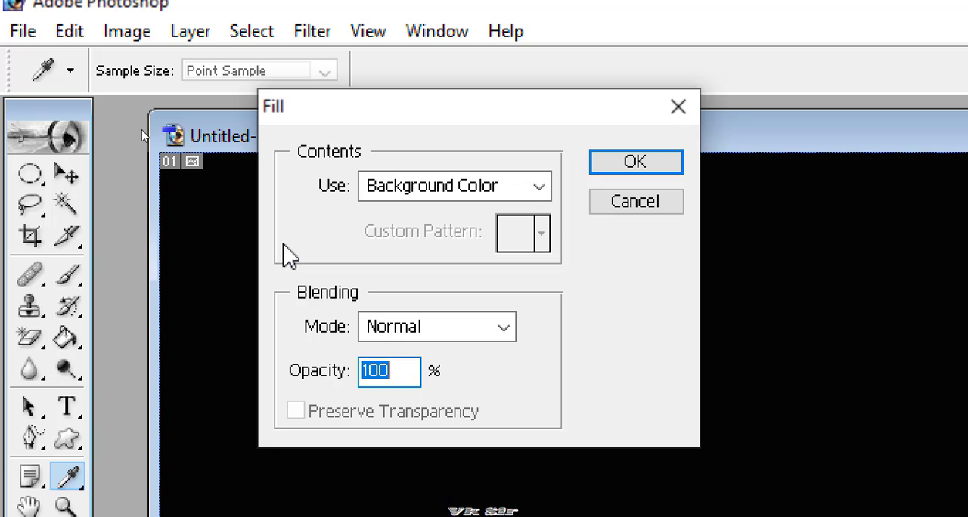
pyautogui.click(458, 192)
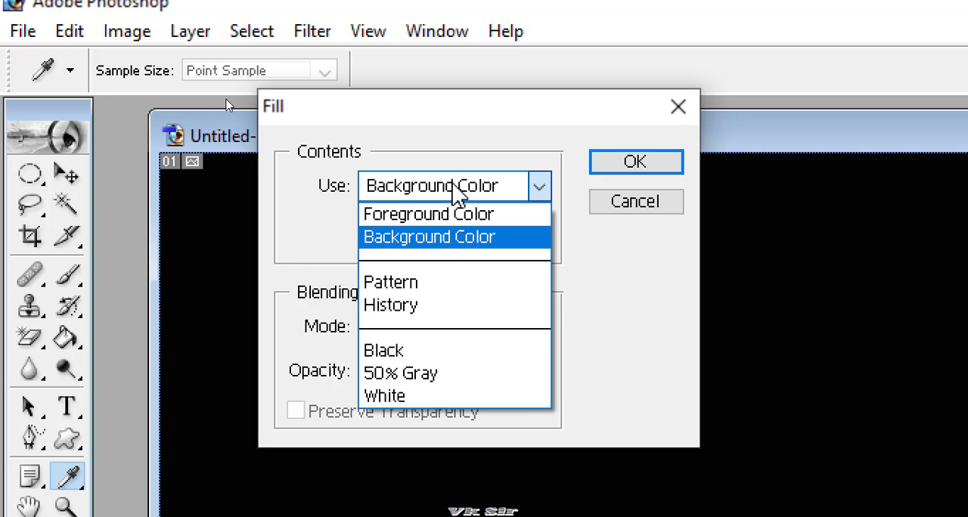
pyautogui.click(431, 214)
pyautogui.click(436, 189)
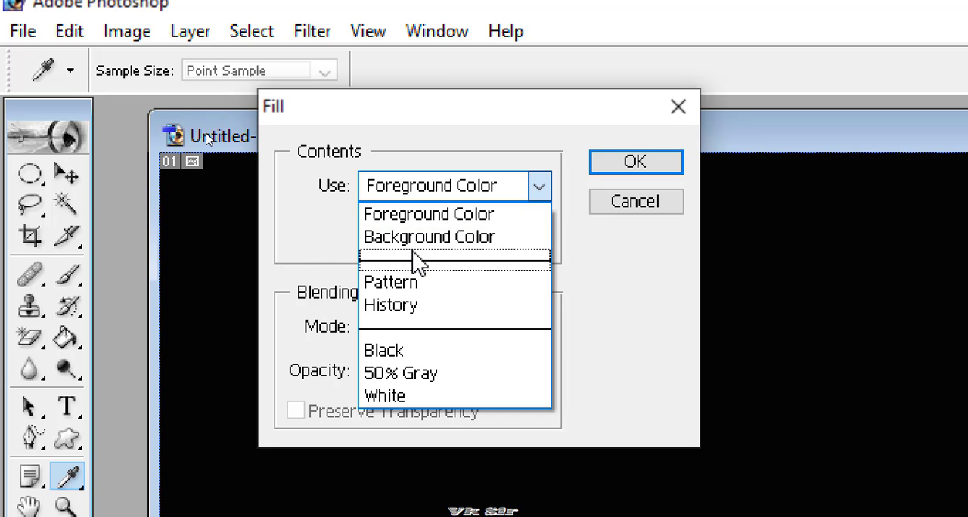
pyautogui.click(417, 238)
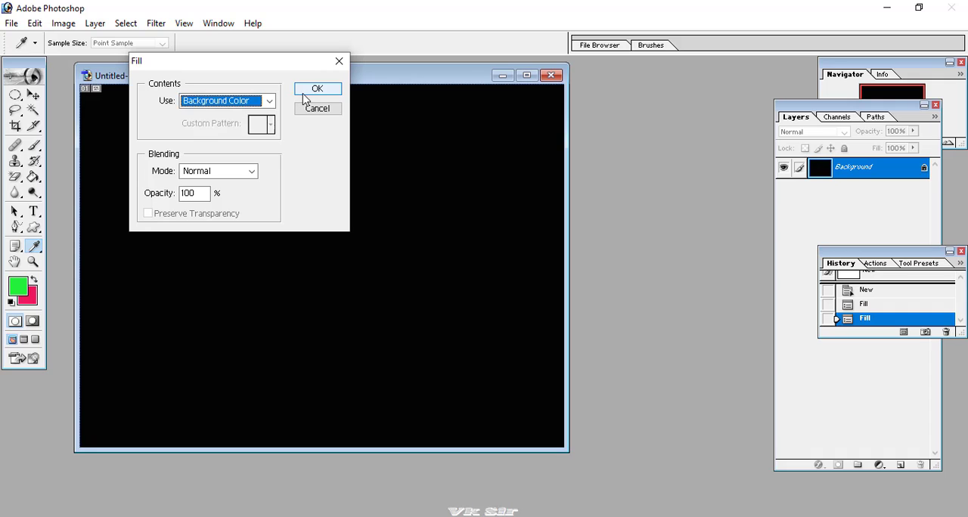
pyautogui.click(316, 90)
pyautogui.press('v')
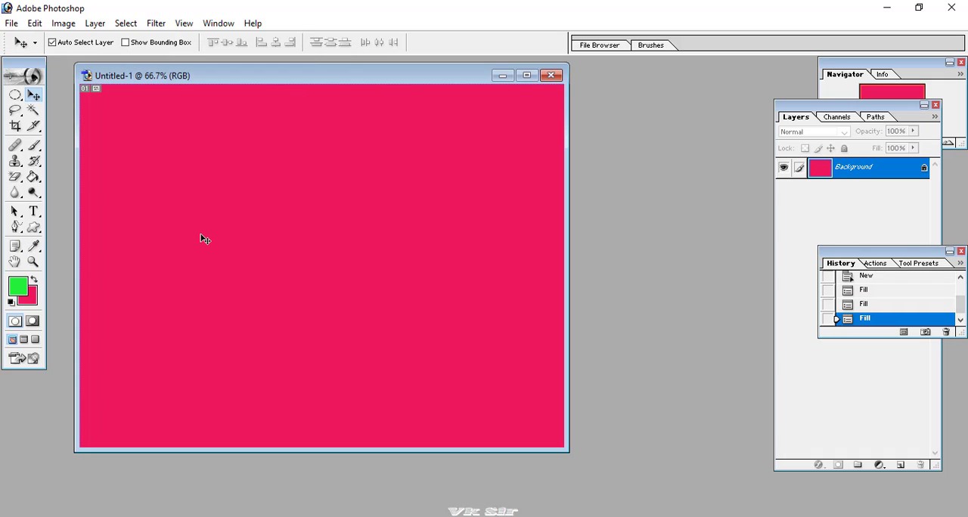
# Fill the canvas with the Bubbles custom pattern in Normal mode at 100% opacity.
pyautogui.click(35, 25)
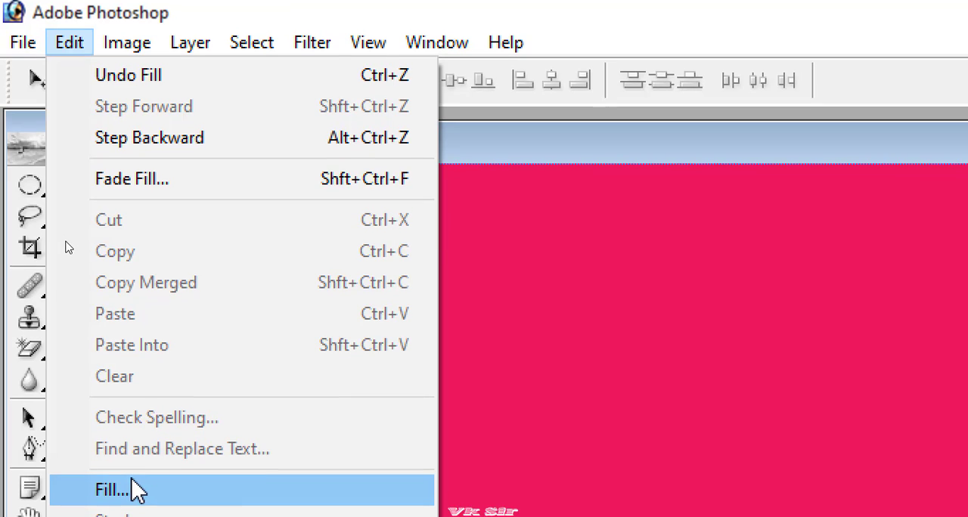
pyautogui.click(136, 490)
pyautogui.click(498, 198)
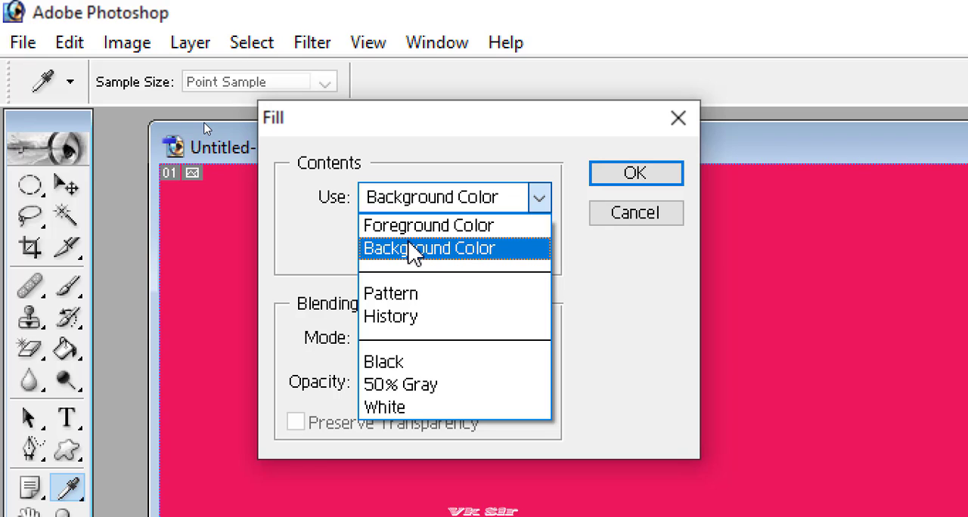
pyautogui.click(391, 299)
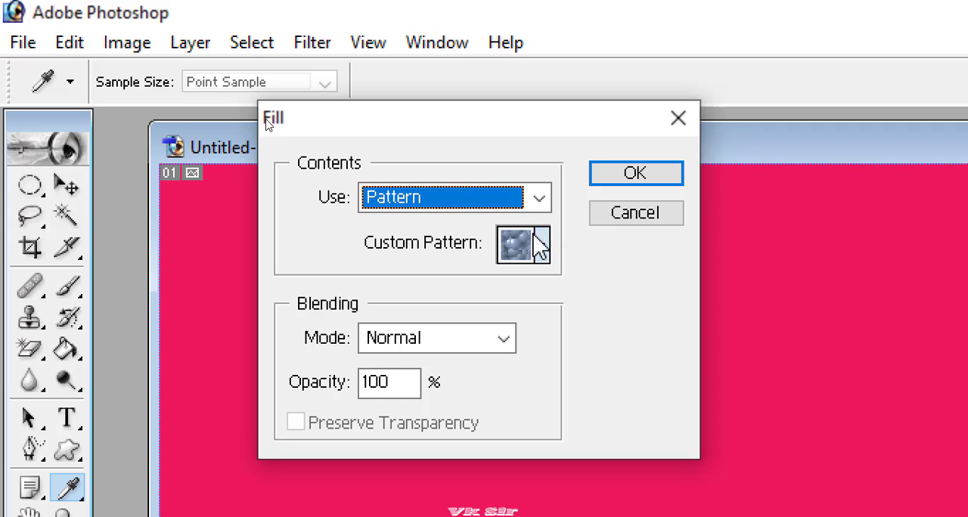
pyautogui.click(545, 250)
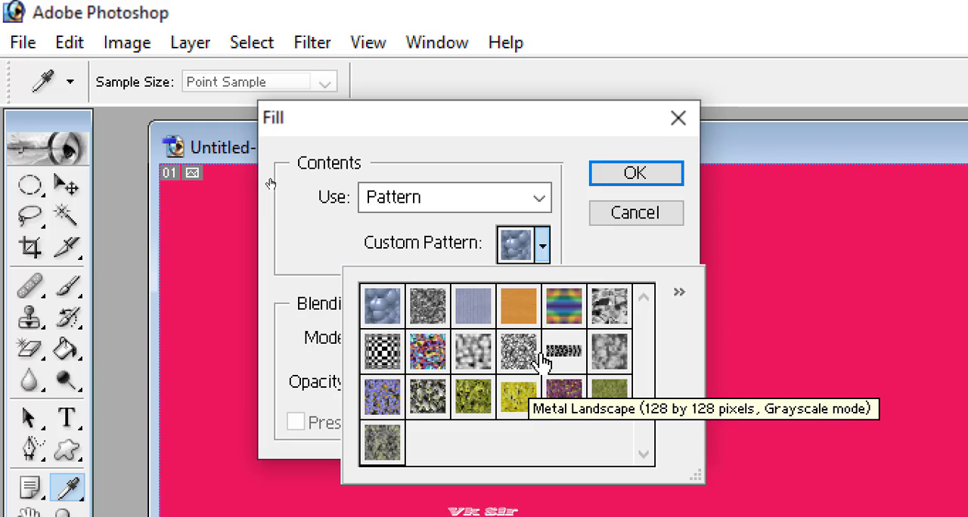
pyautogui.click(381, 305)
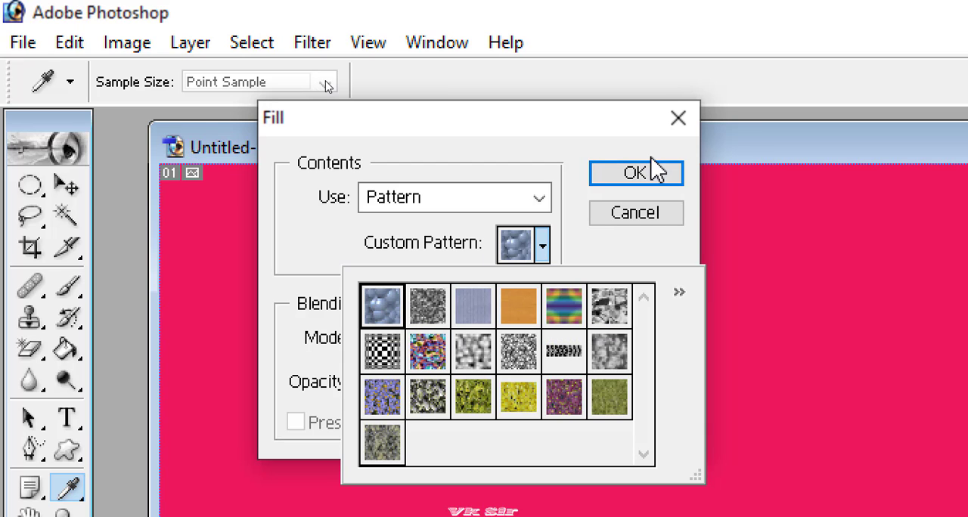
pyautogui.click(635, 173)
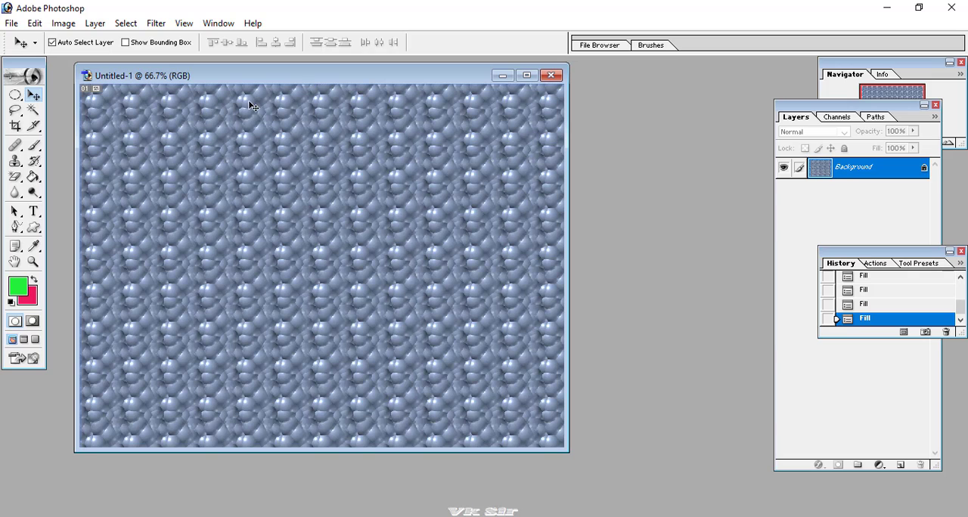
pyautogui.moveTo(258, 82)
pyautogui.mouseDown()
pyautogui.moveTo(245, 80)
pyautogui.moveTo(252, 77)
pyautogui.mouseUp()
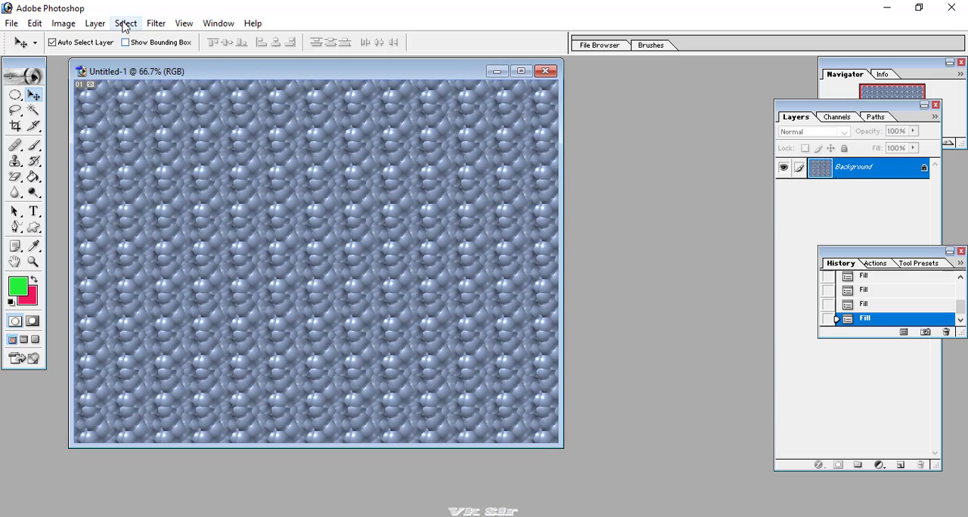
# Fill the canvas with the yellow flower custom pattern in Normal mode at 100% opacity.
pyautogui.click(35, 24)
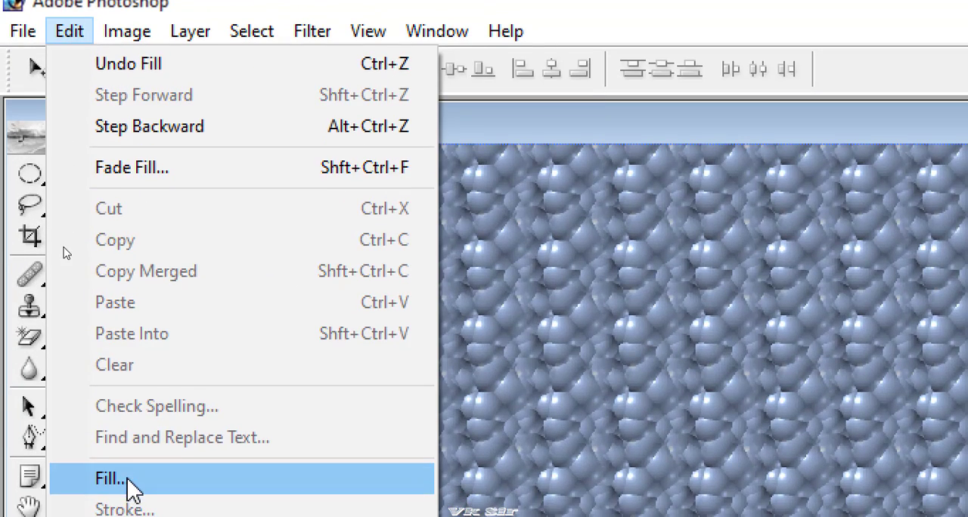
pyautogui.click(129, 481)
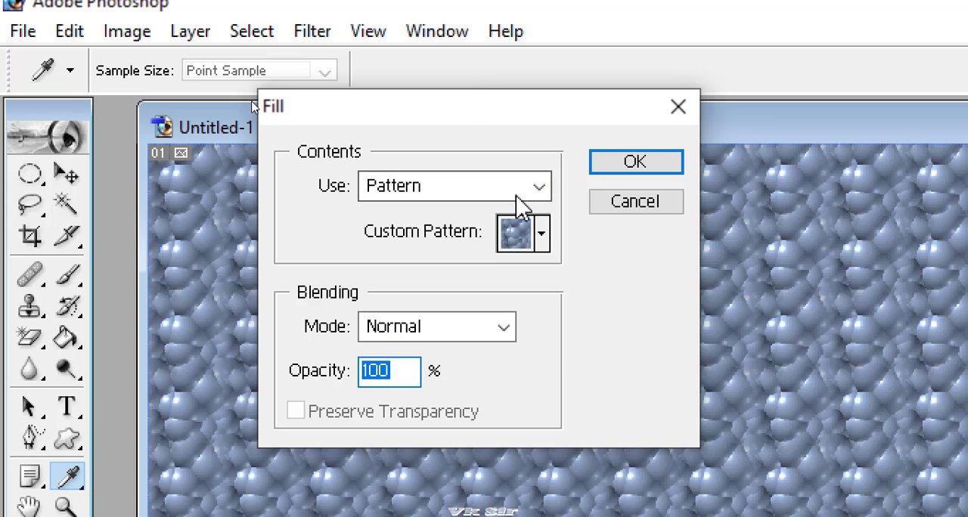
pyautogui.click(506, 192)
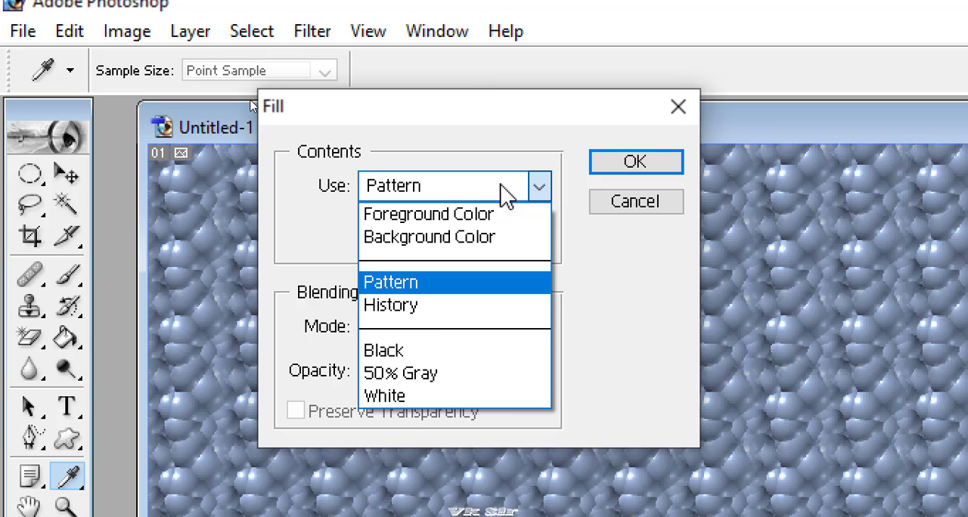
pyautogui.click(440, 284)
pyautogui.click(543, 235)
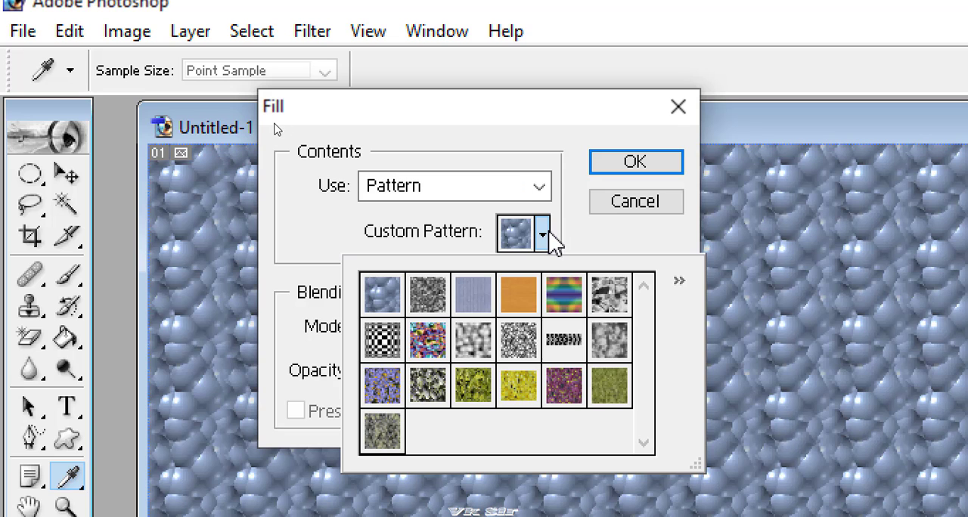
pyautogui.click(537, 388)
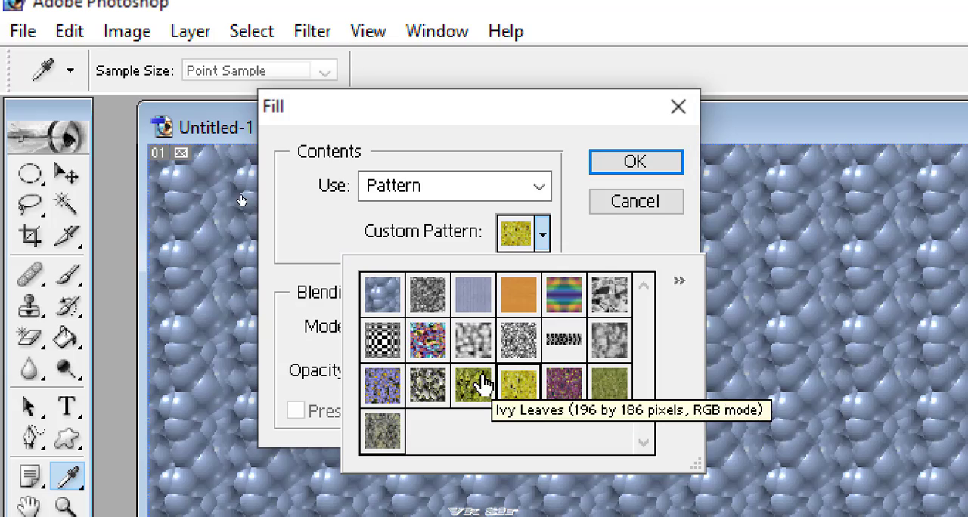
pyautogui.click(651, 162)
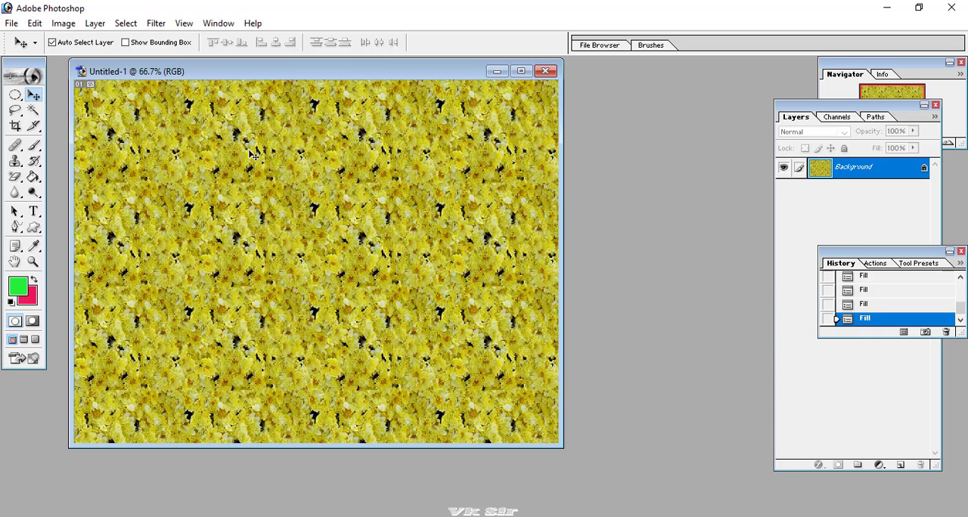
# Append the Rock Patterns library to the custom patterns available for the fill.
pyautogui.click(35, 23)
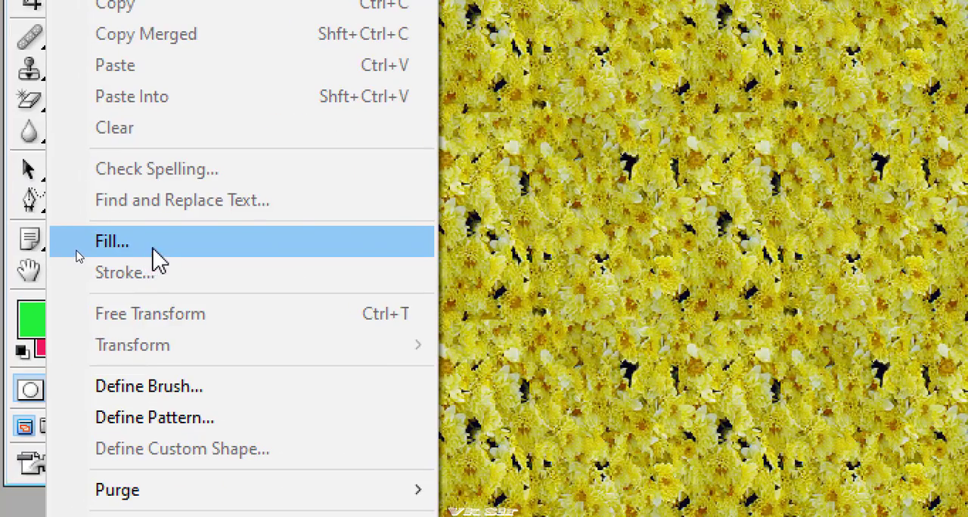
pyautogui.click(74, 256)
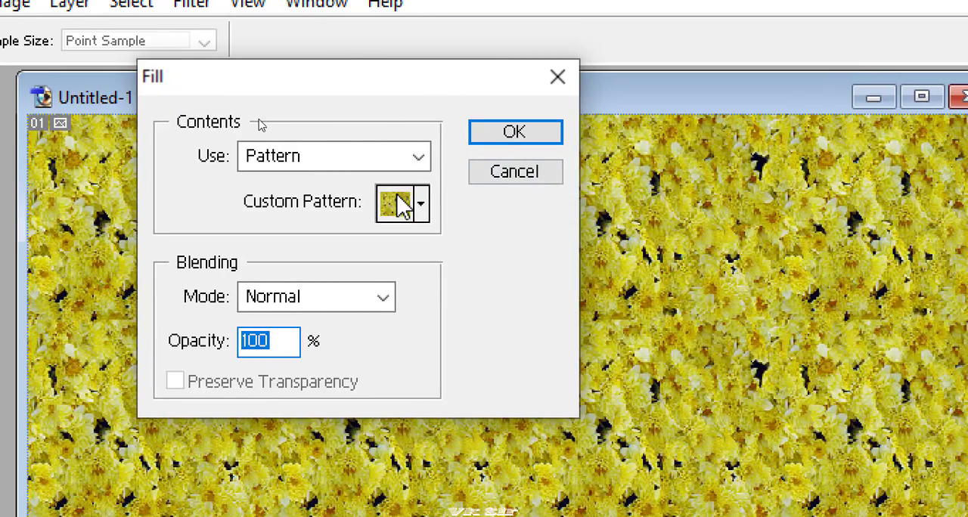
pyautogui.click(541, 6)
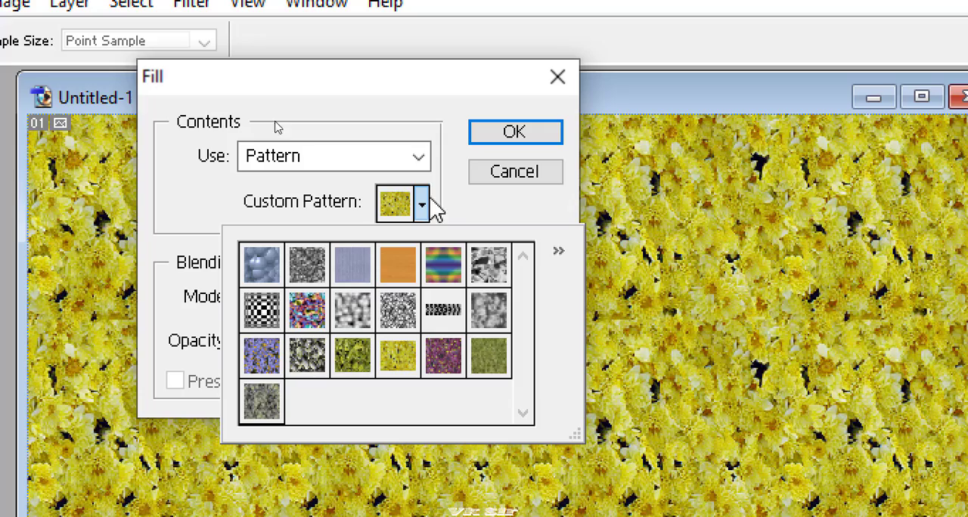
pyautogui.click(560, 251)
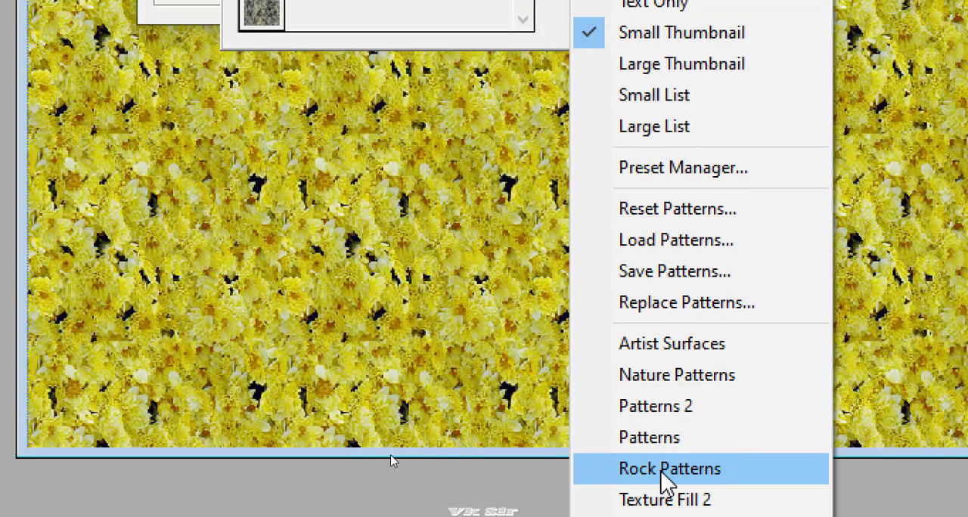
pyautogui.click(663, 469)
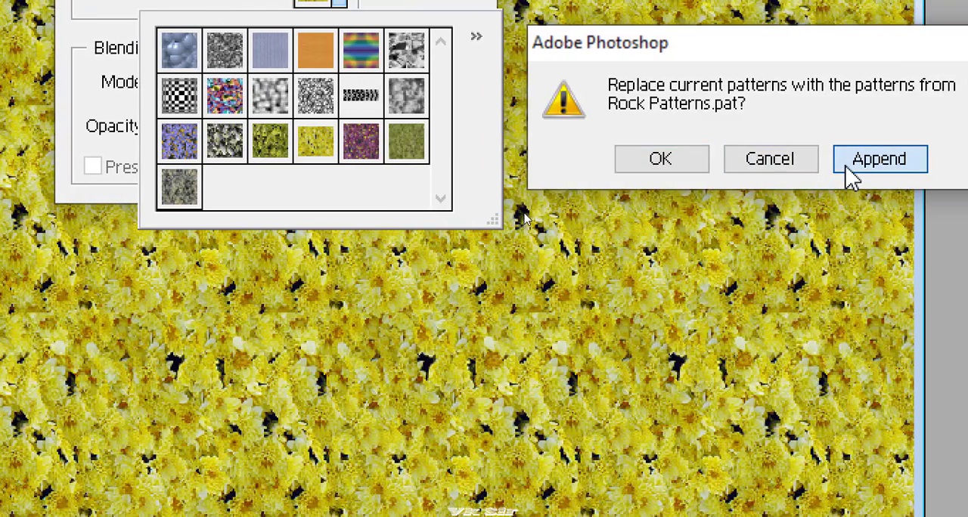
pyautogui.click(851, 177)
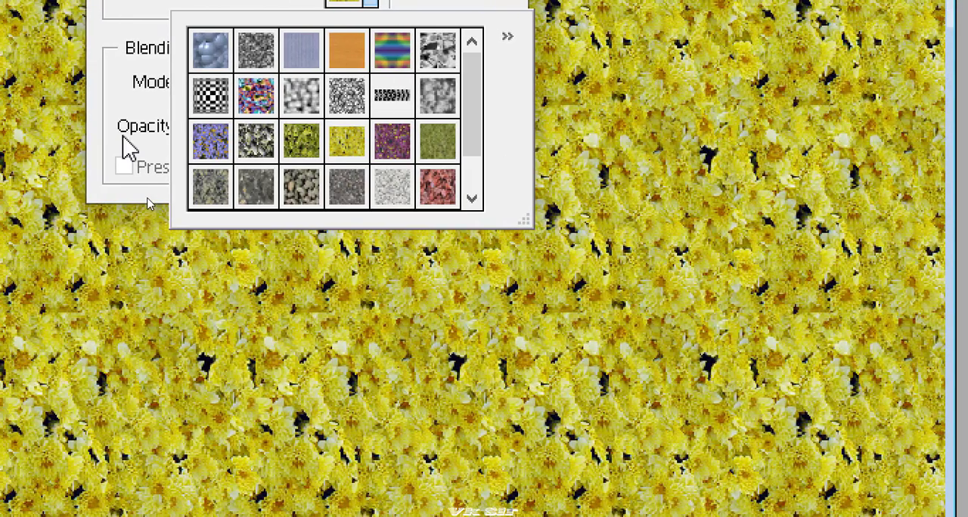
# Fill the canvas with the mottled gray-green custom pattern just before the appended rock patterns.
pyautogui.click(437, 186)
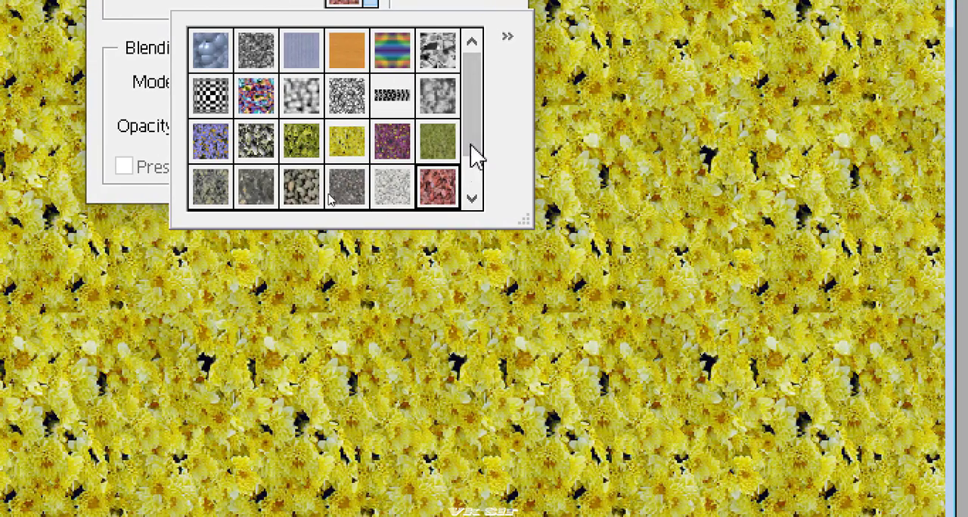
pyautogui.click(472, 198)
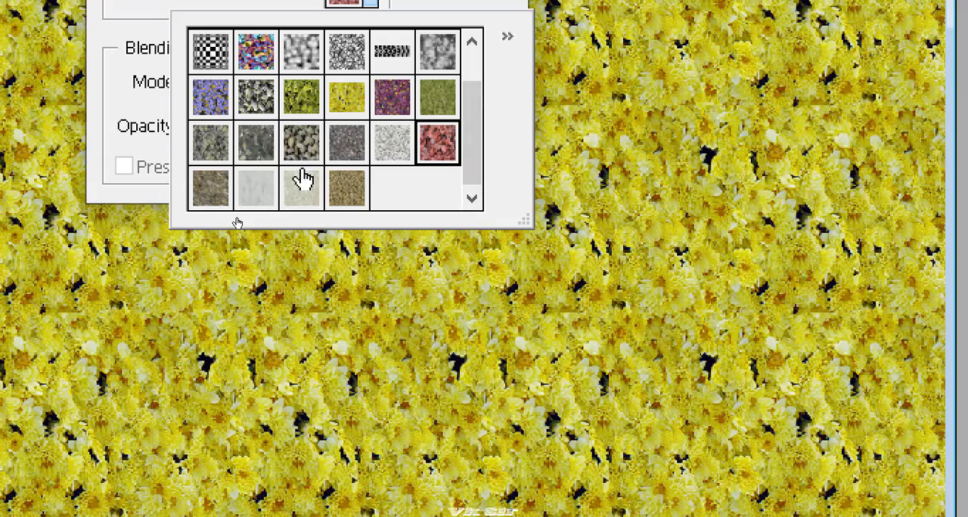
pyautogui.click(195, 159)
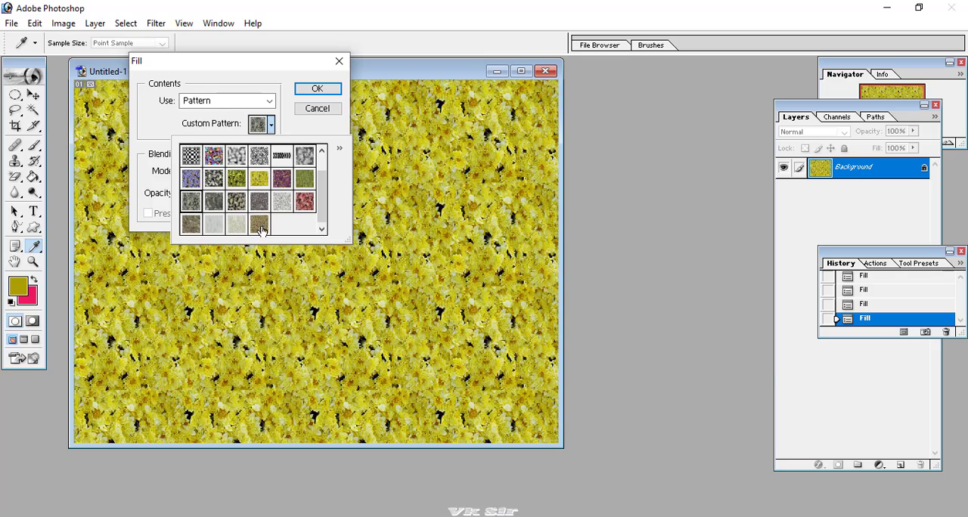
pyautogui.click(317, 88)
pyautogui.click(317, 88)
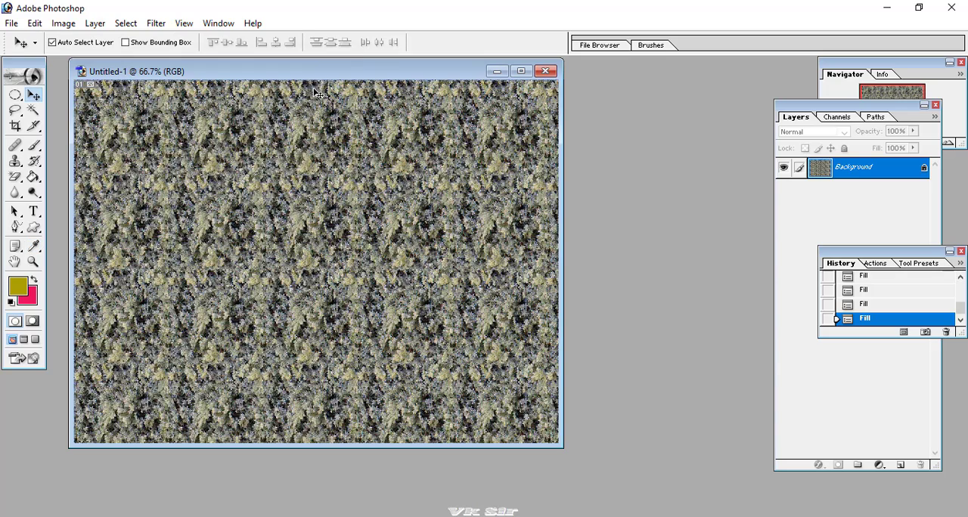
pyautogui.moveTo(308, 78)
pyautogui.mouseDown()
pyautogui.moveTo(337, 78)
pyautogui.moveTo(300, 76)
pyautogui.mouseUp()
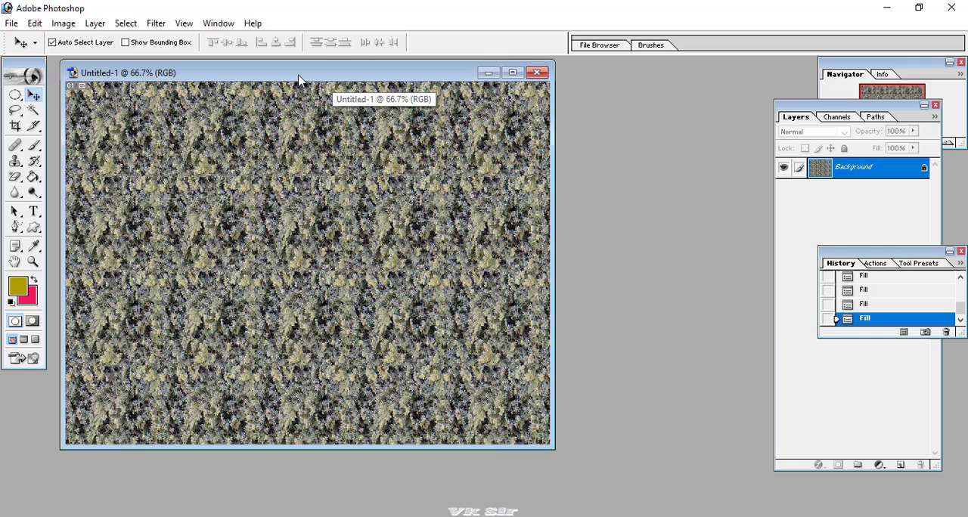
# Fill the canvas with the Black contents option in Normal mode at 100% opacity.
pyautogui.click(34, 24)
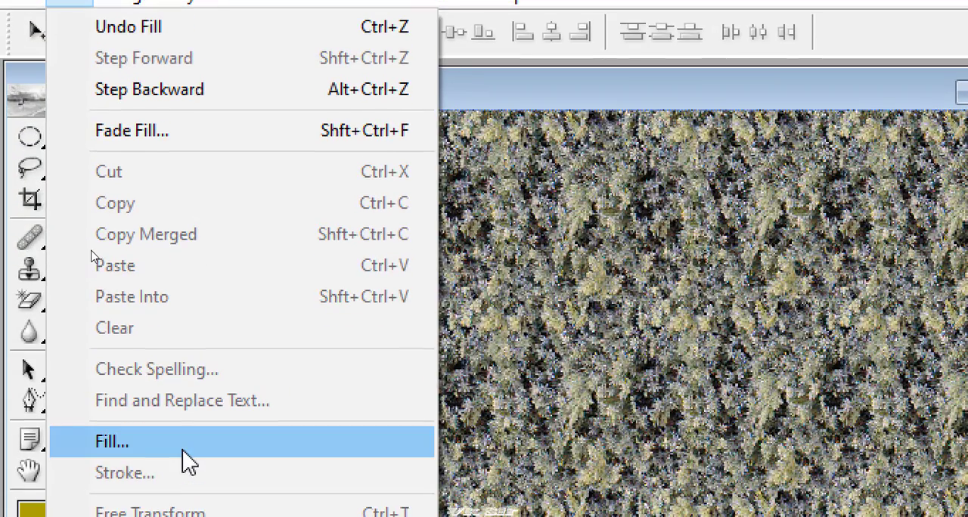
pyautogui.click(91, 254)
pyautogui.click(476, 149)
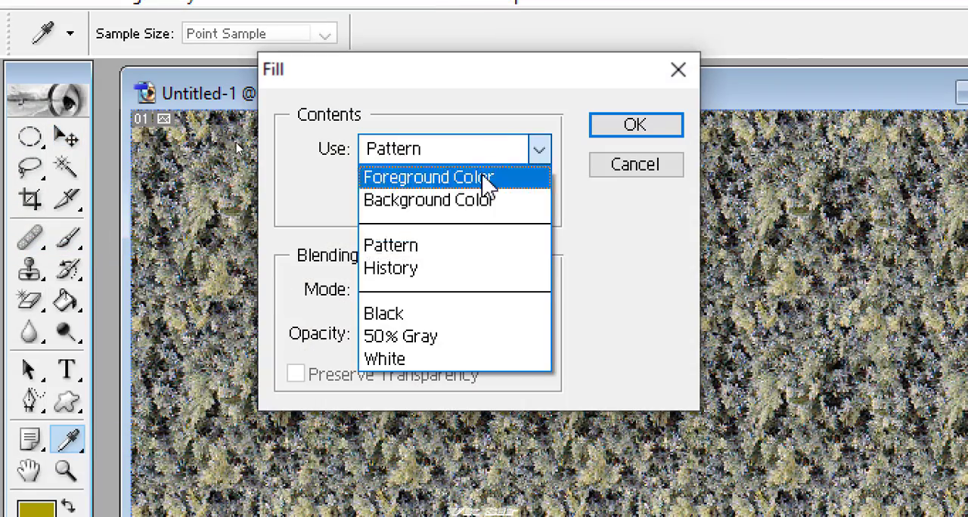
pyautogui.click(439, 314)
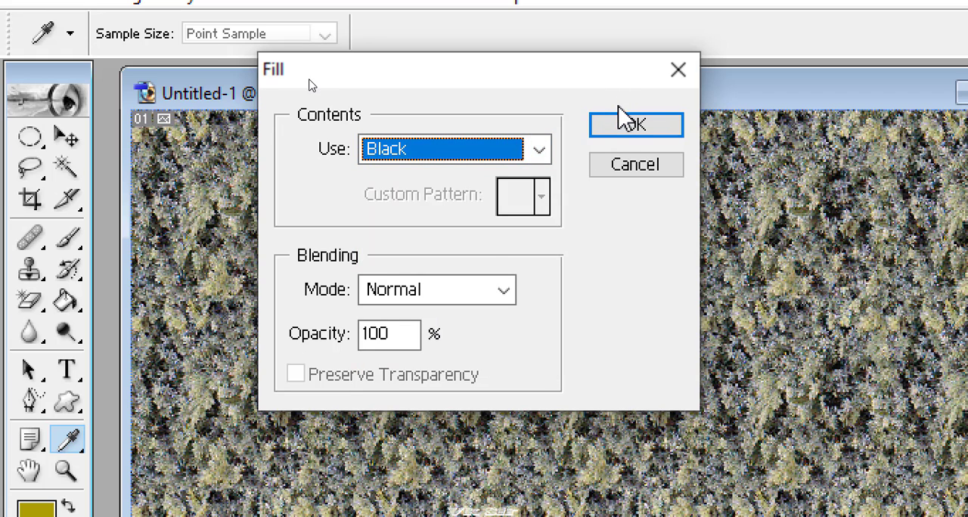
pyautogui.click(622, 135)
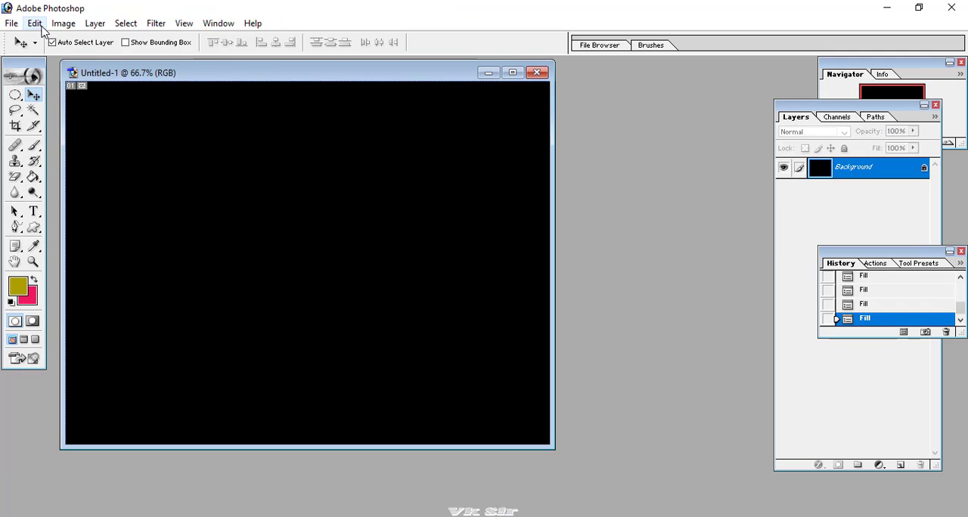
# Fill the canvas with the 50% Gray contents option in Normal mode at 100% opacity.
pyautogui.click(41, 26)
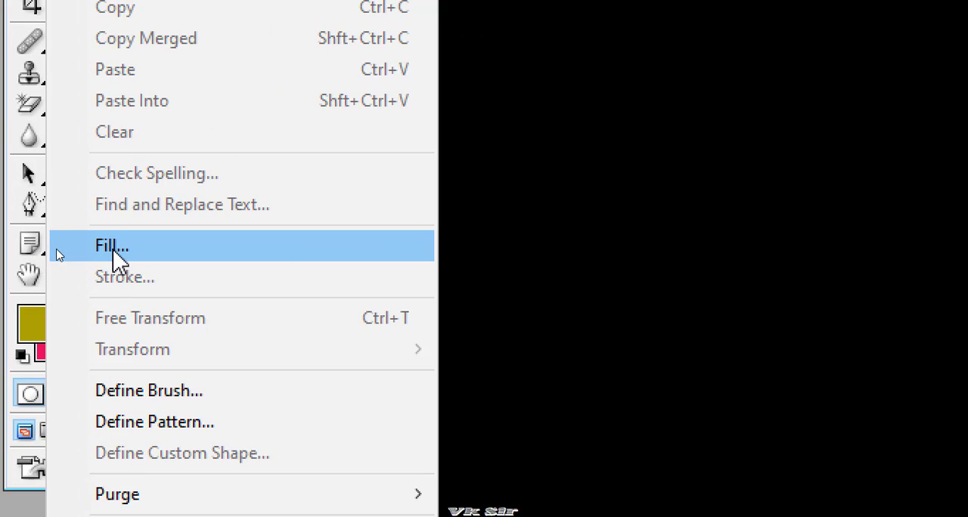
pyautogui.click(58, 254)
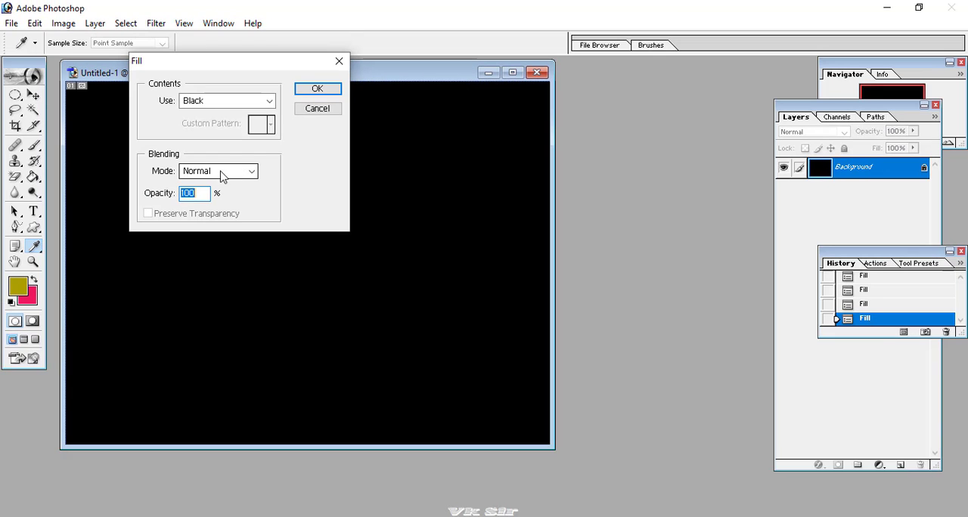
pyautogui.click(231, 105)
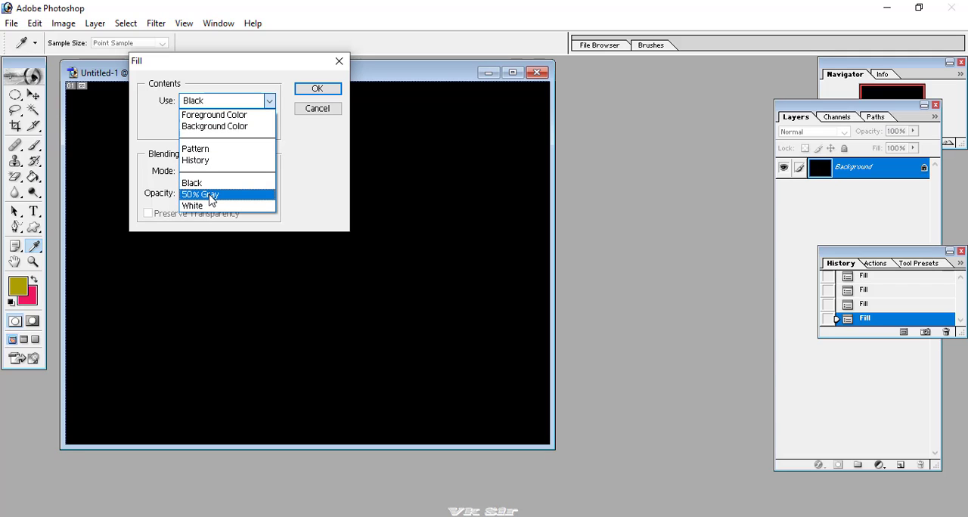
pyautogui.click(211, 199)
pyautogui.click(307, 91)
pyautogui.press('v')
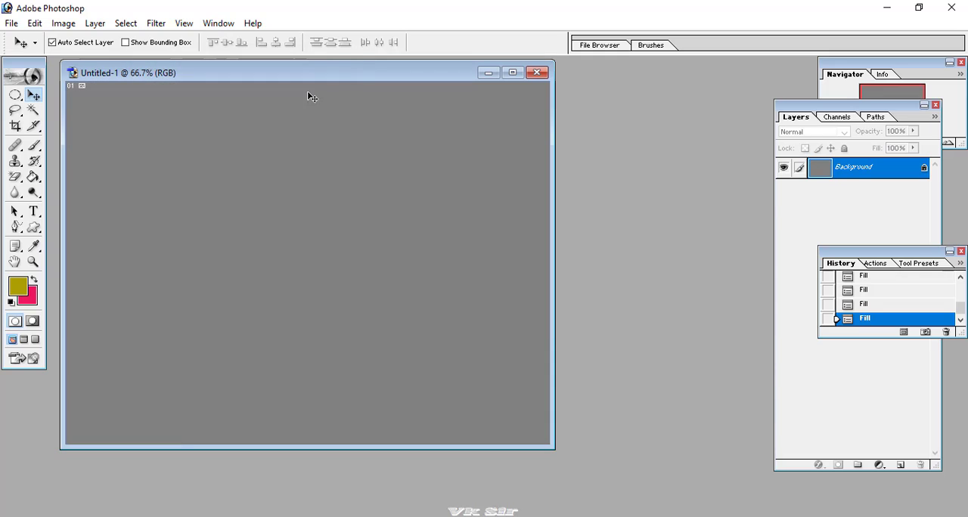
# Fill the canvas with the White contents option in Normal mode at 100% opacity.
pyautogui.click(64, 23)
pyautogui.moveTo(36, 24)
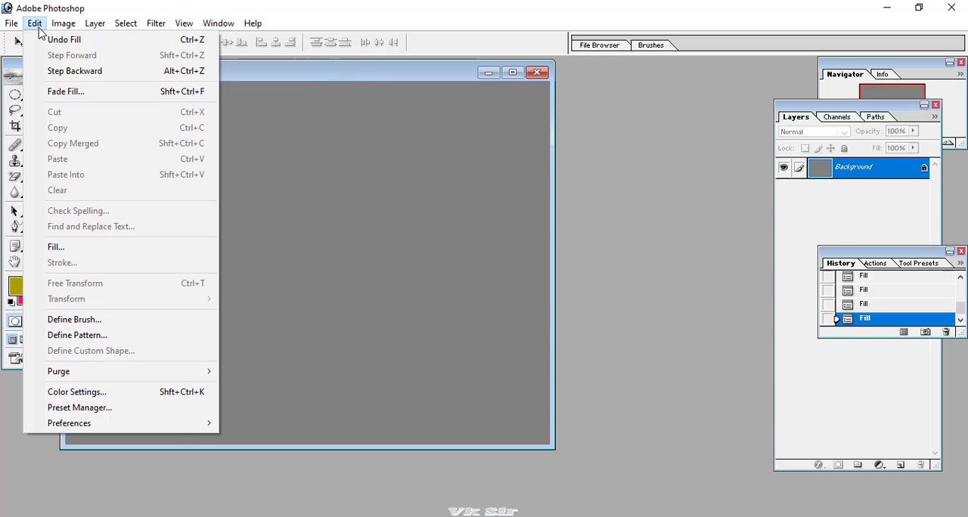
pyautogui.click(57, 248)
pyautogui.click(244, 182)
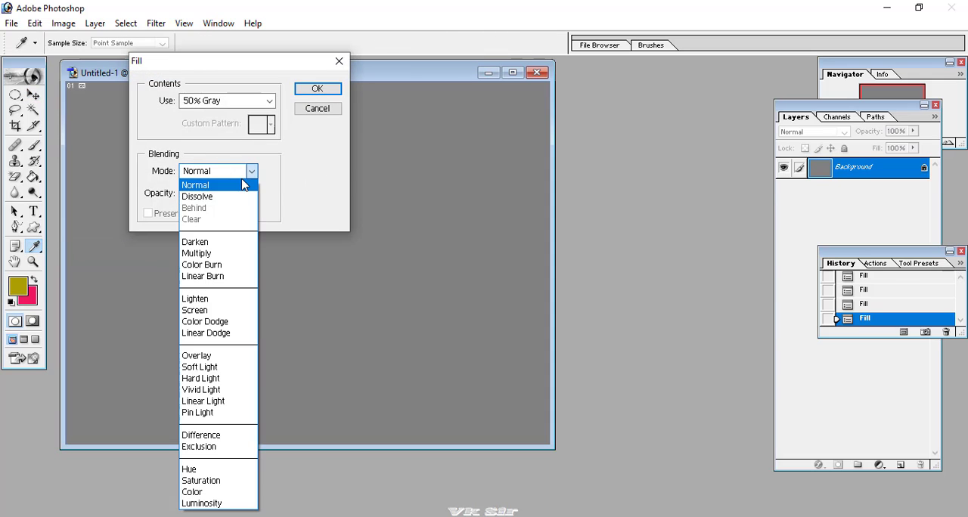
pyautogui.click(243, 185)
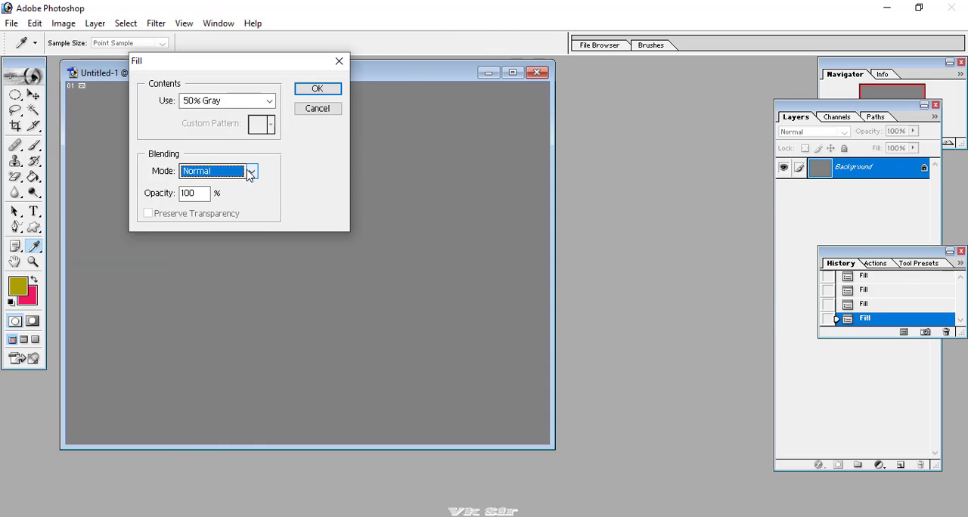
pyautogui.click(253, 102)
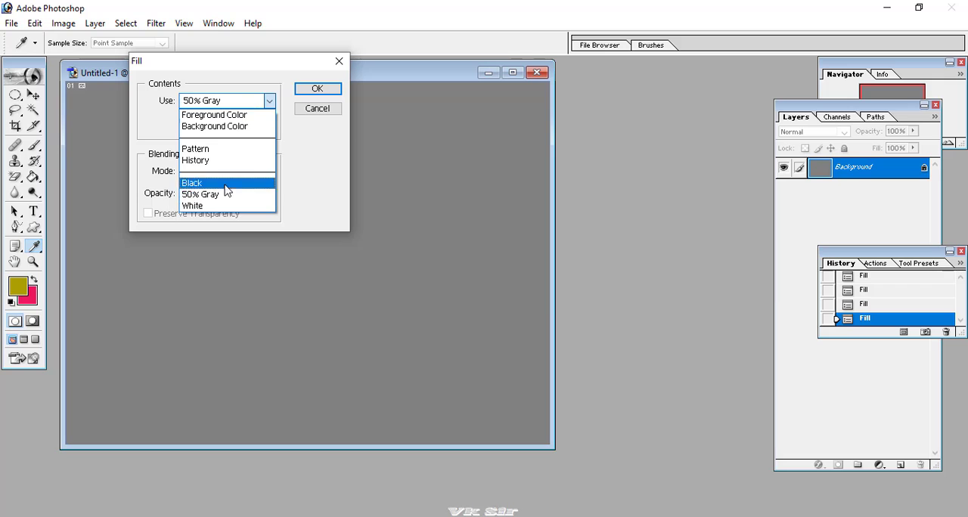
pyautogui.click(214, 206)
pyautogui.click(316, 89)
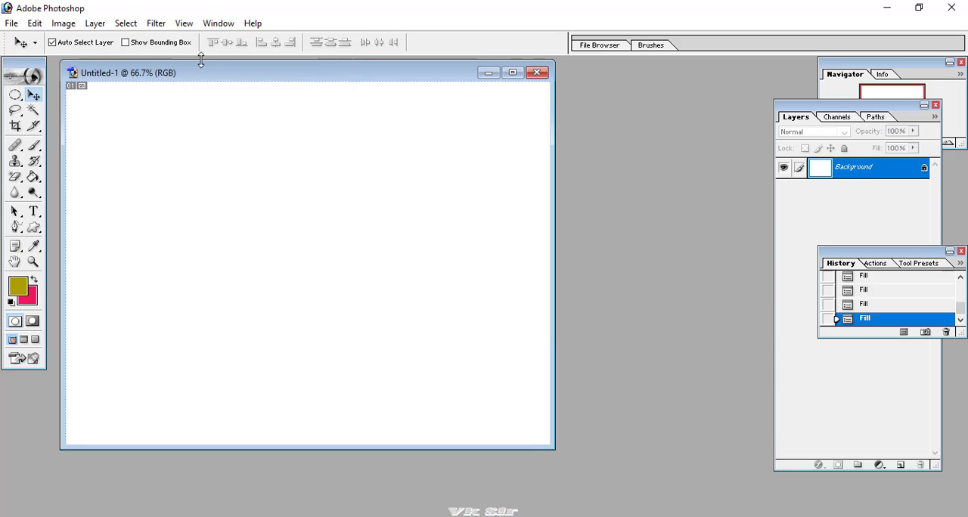
# Fill the canvas with the foreground color in Normal mode at 20% opacity.
pyautogui.click(35, 23)
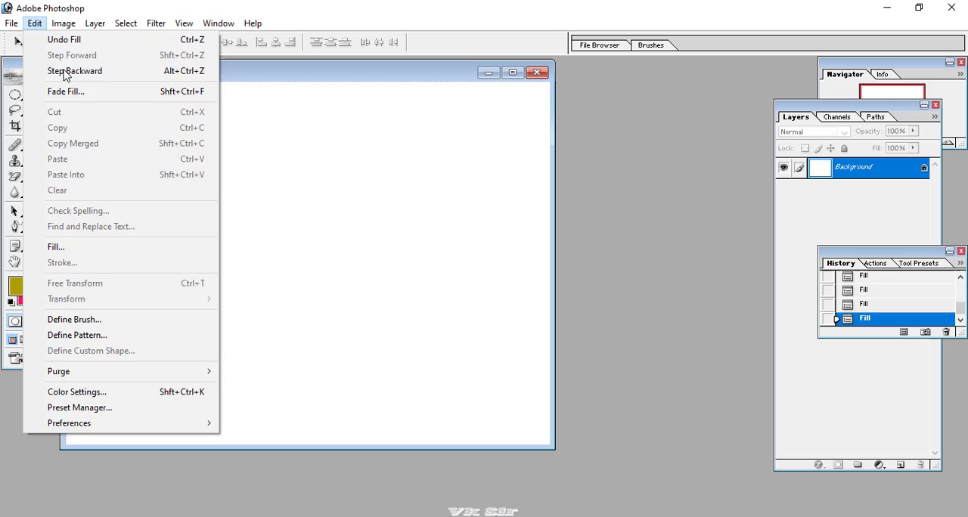
pyautogui.click(79, 248)
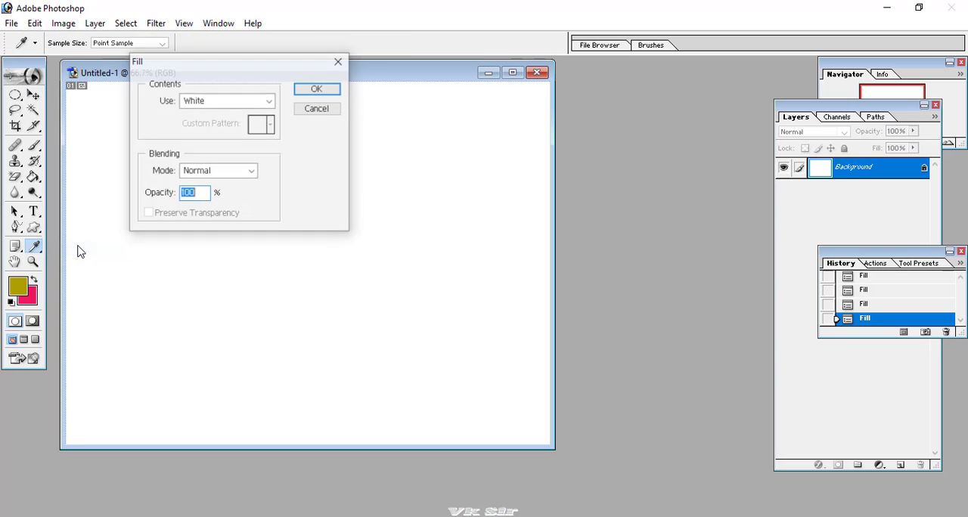
pyautogui.click(199, 193)
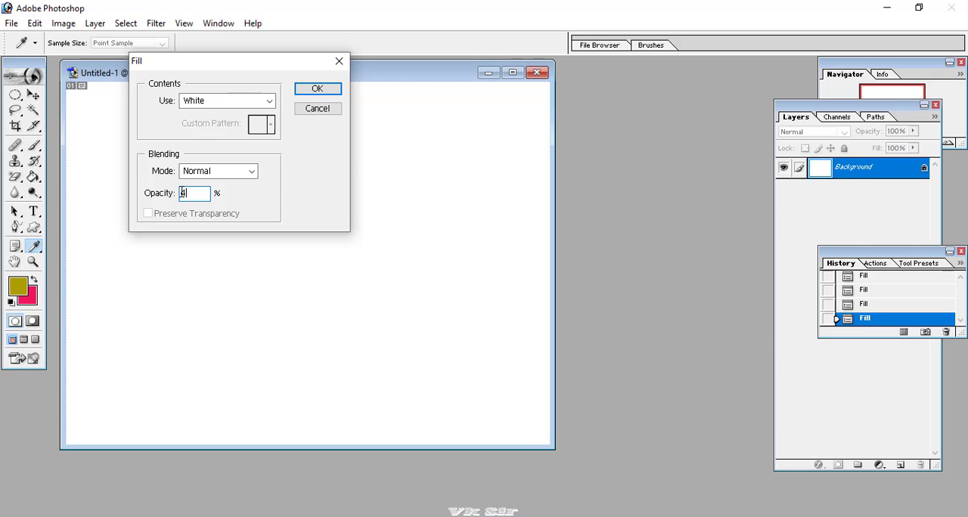
pyautogui.write('4')
pyautogui.click(269, 101)
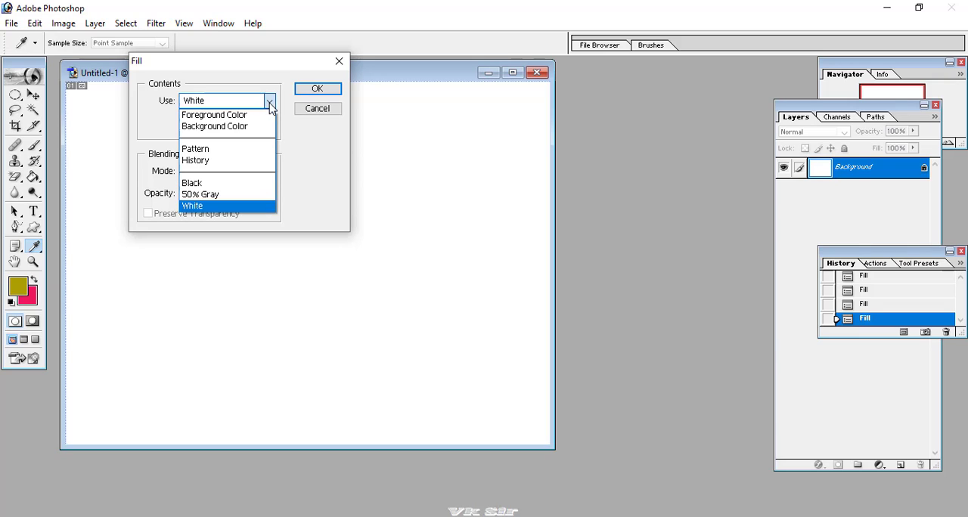
pyautogui.click(234, 117)
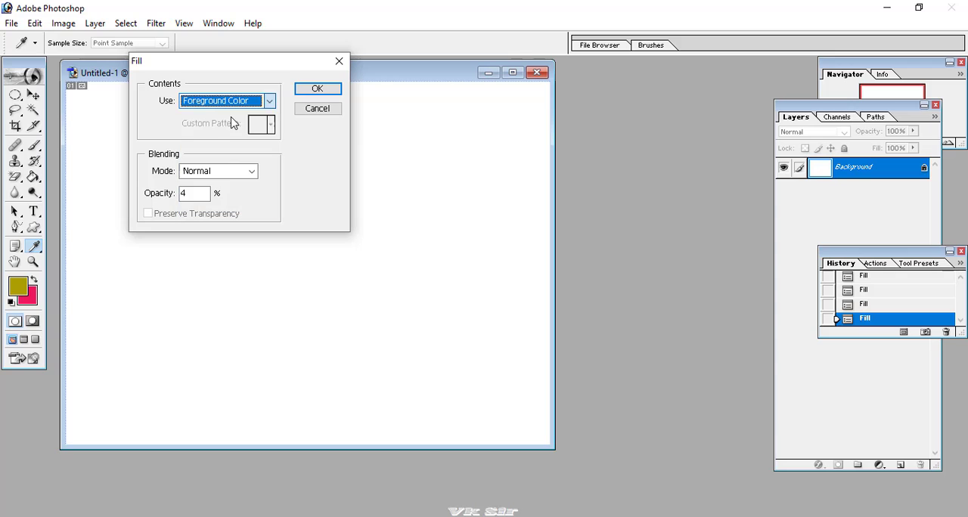
pyautogui.click(190, 192)
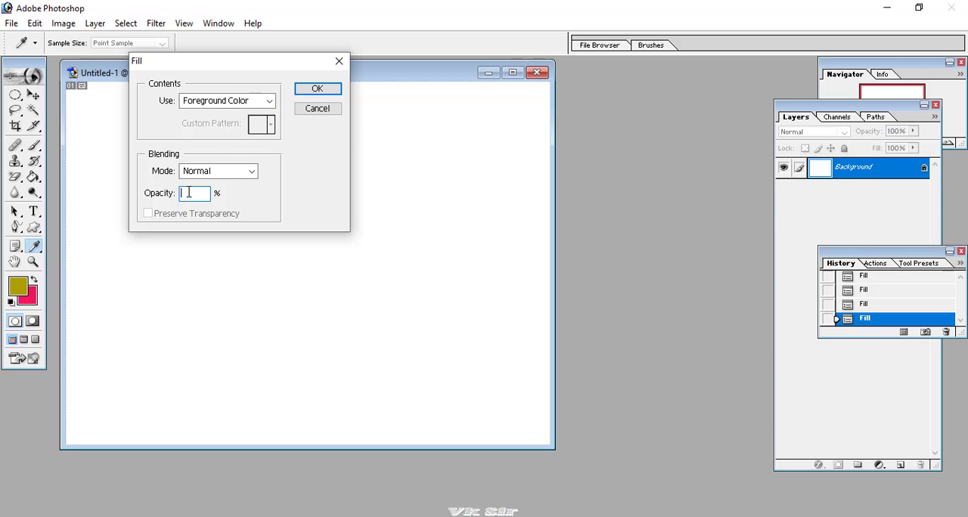
pyautogui.write('20')
pyautogui.click(316, 89)
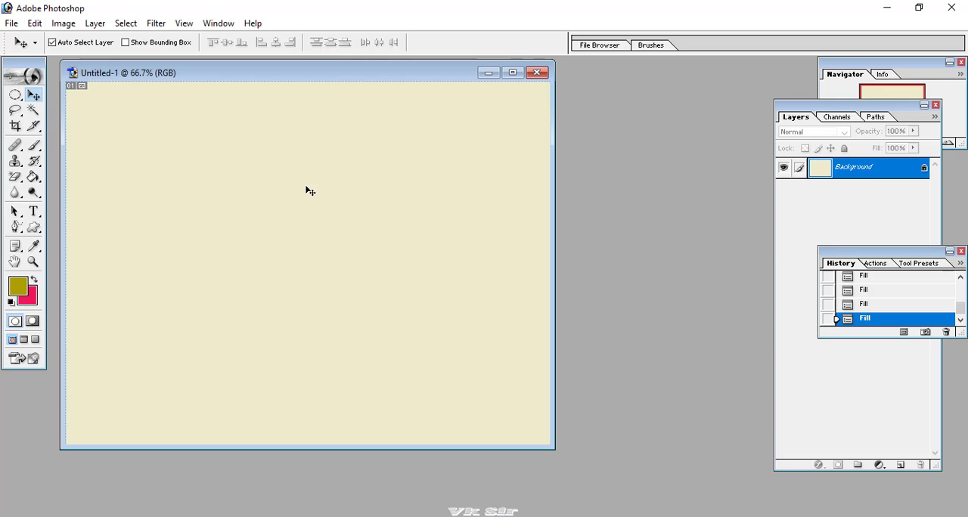
pyautogui.click(35, 23)
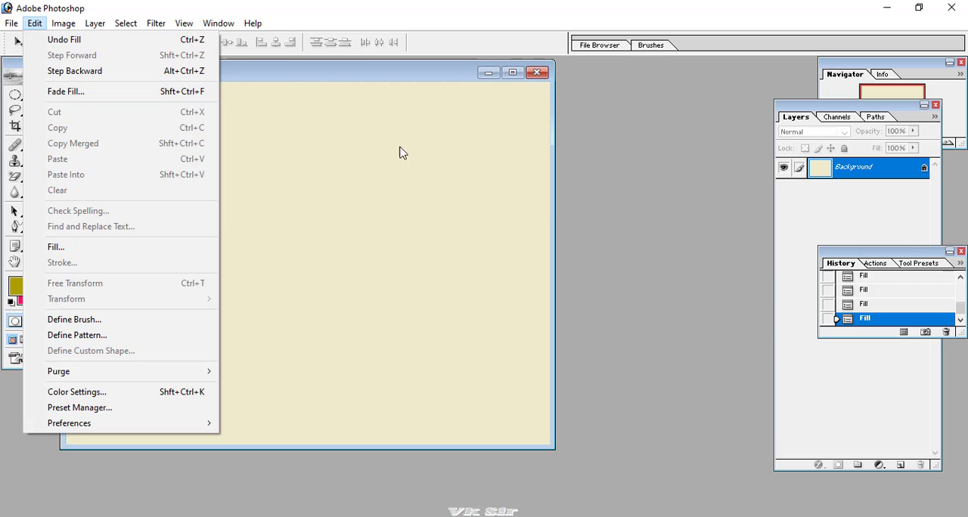
pyautogui.click(381, 78)
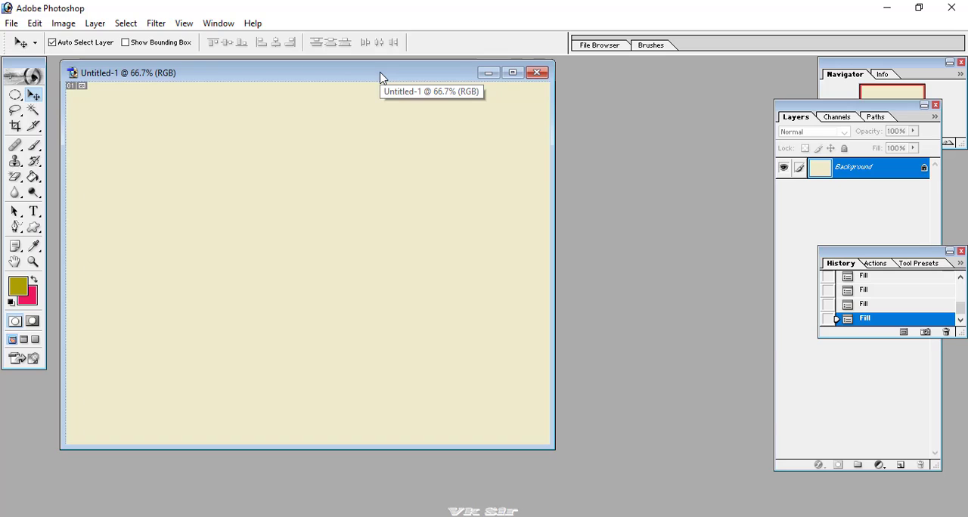